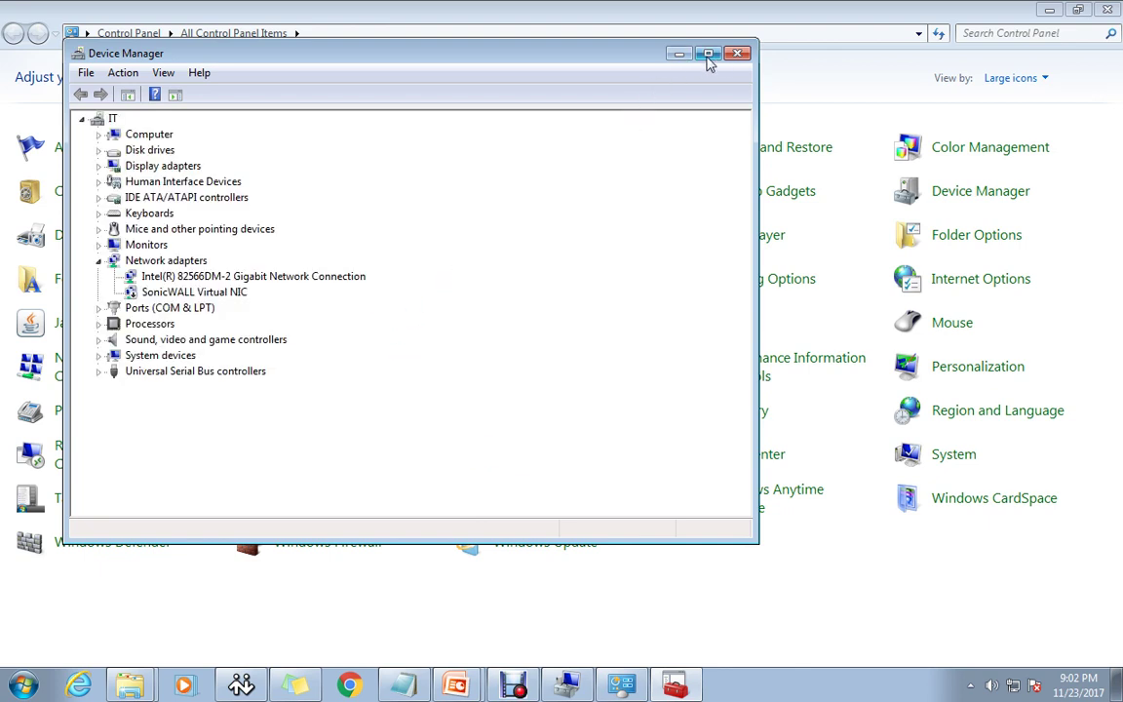
Step: Close Device Manager, switch to a maximized Computer Management window and widen its console tree
left_click(738, 54)
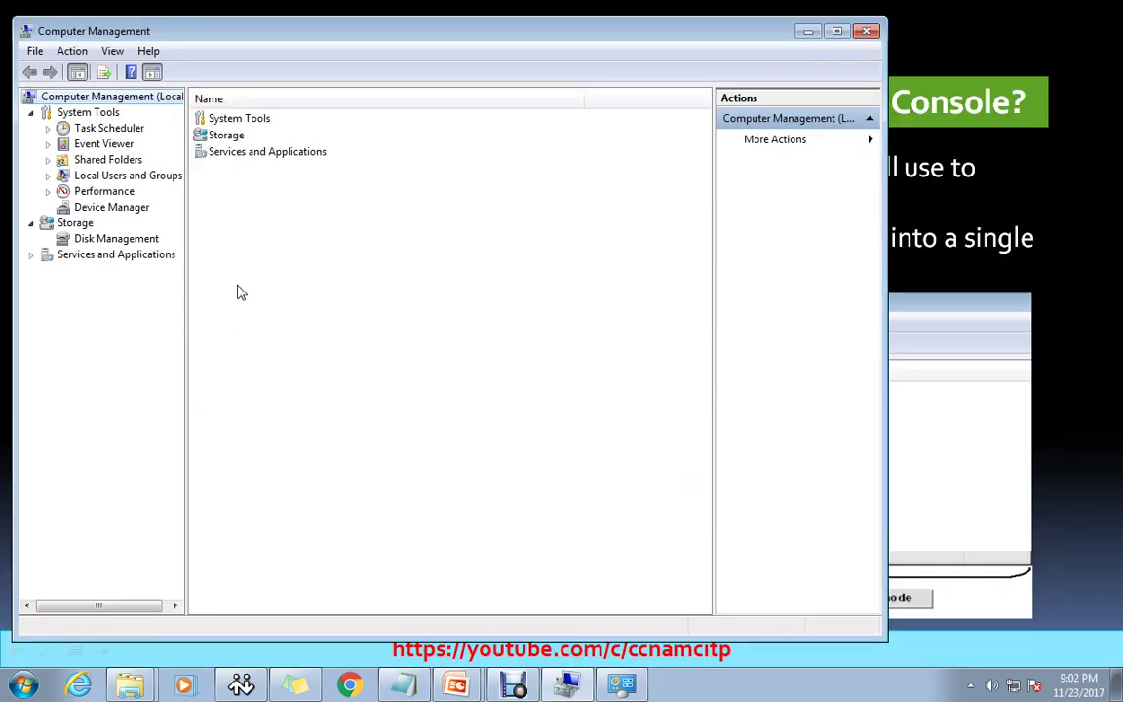
double_click(302, 28)
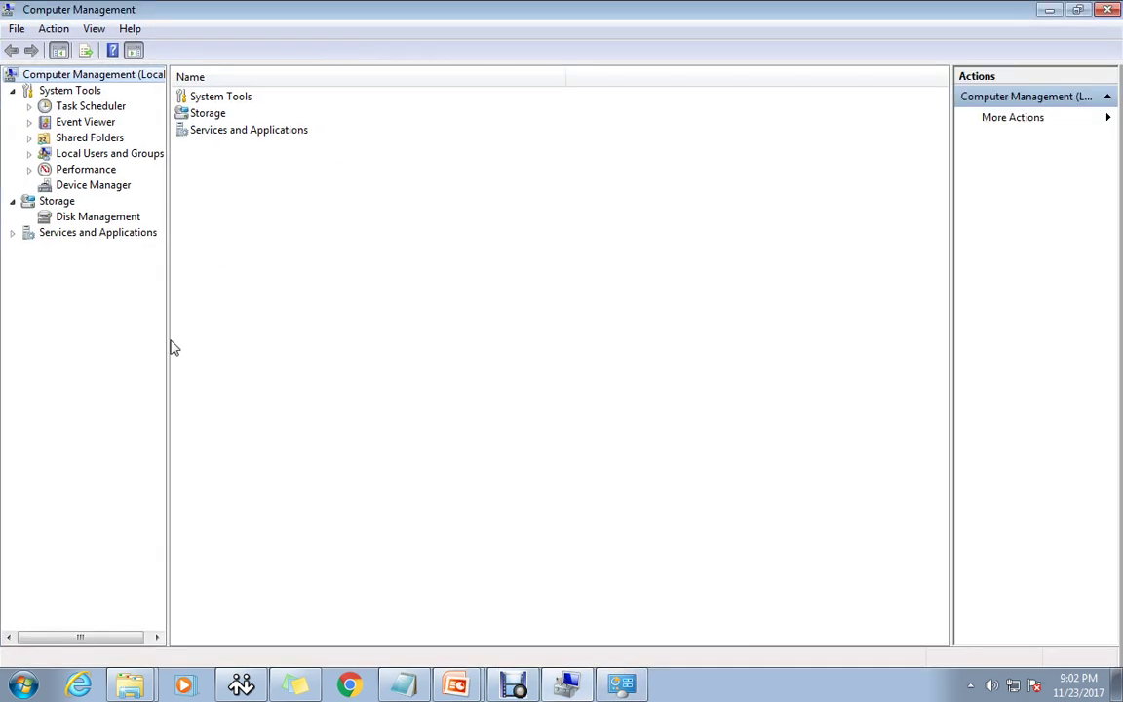
left_click_drag(167, 341, 300, 332)
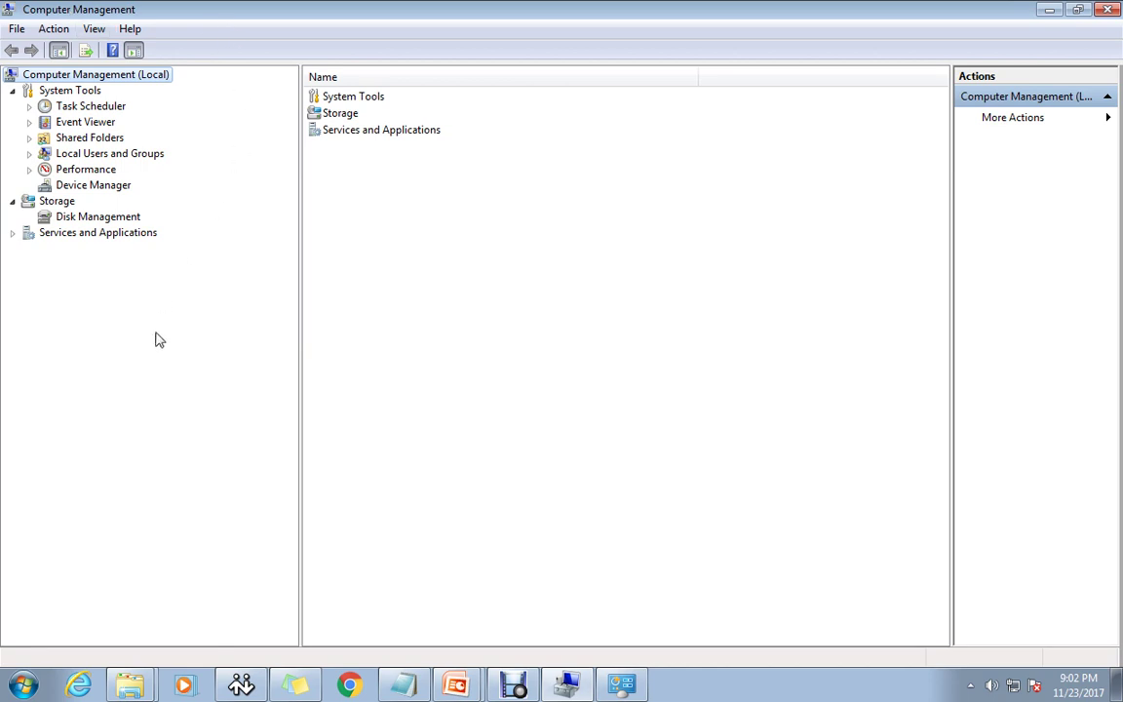
Step: Show Device Manager within the console and expand the Services and Applications, Task Scheduler, Event Viewer and Shared Folders nodes
left_click(90, 190)
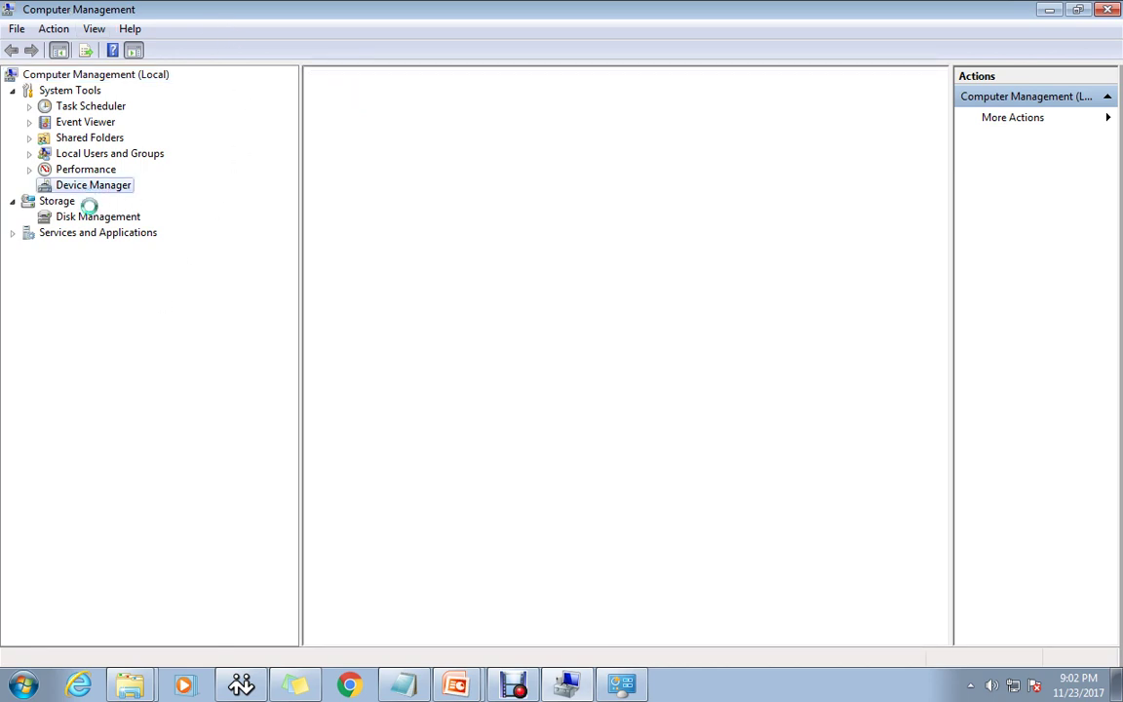
left_click(13, 236)
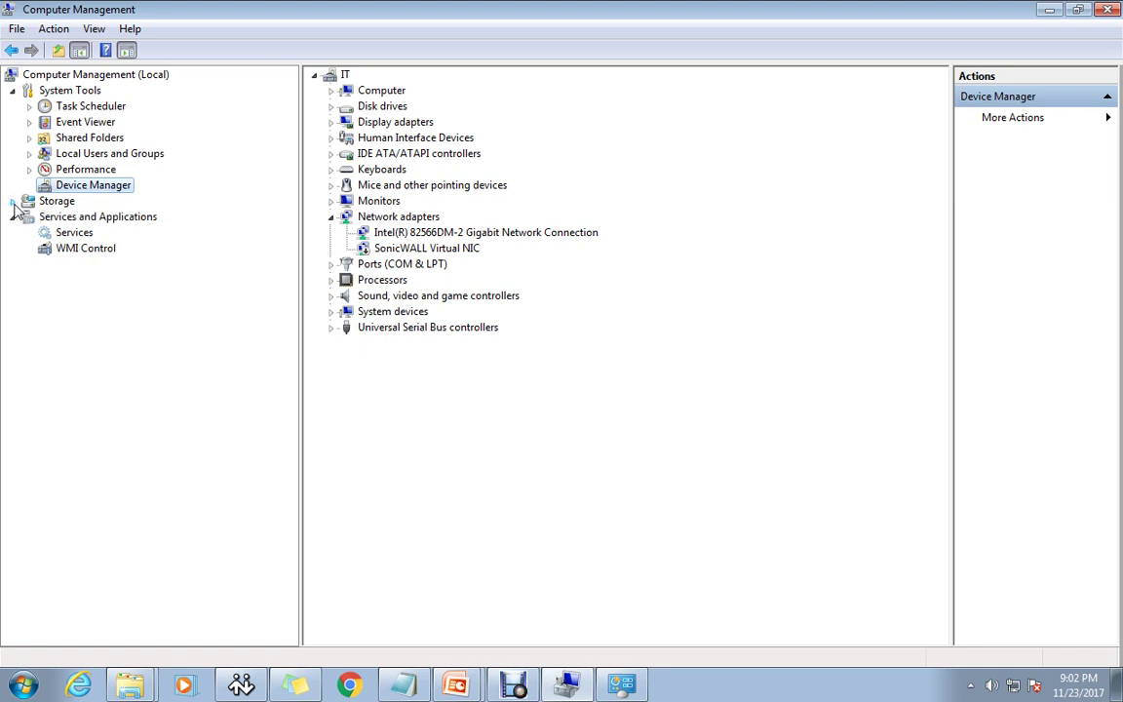
left_click(12, 234)
left_click(12, 234)
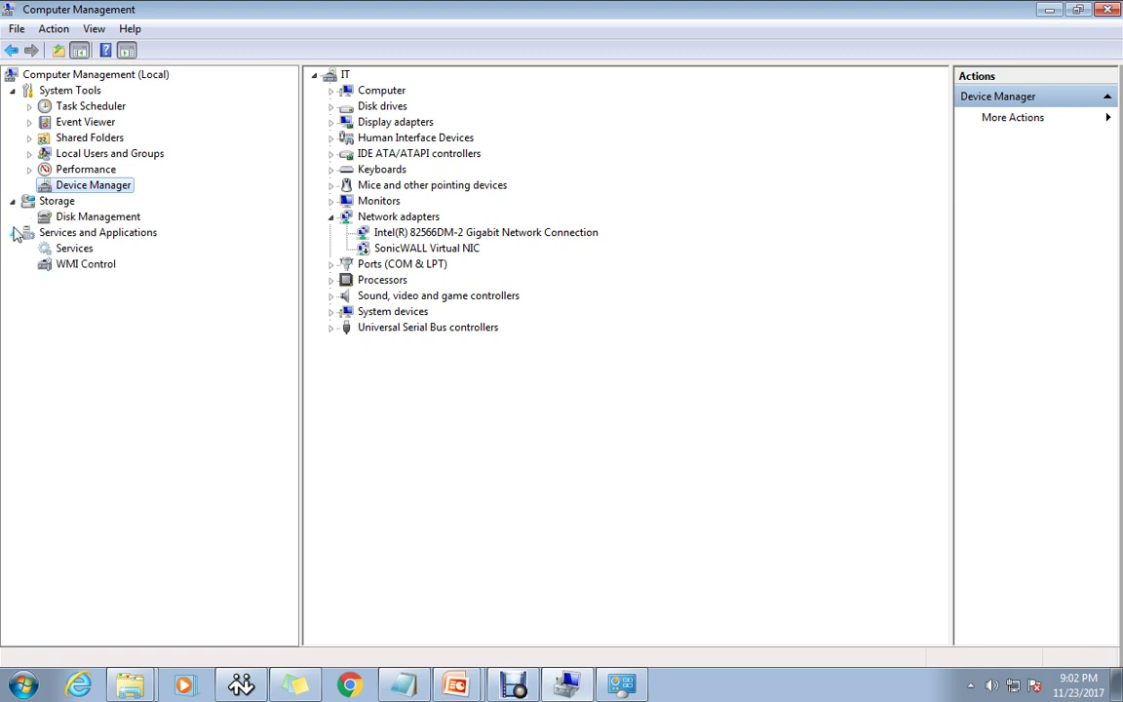
left_click(28, 107)
left_click(29, 137)
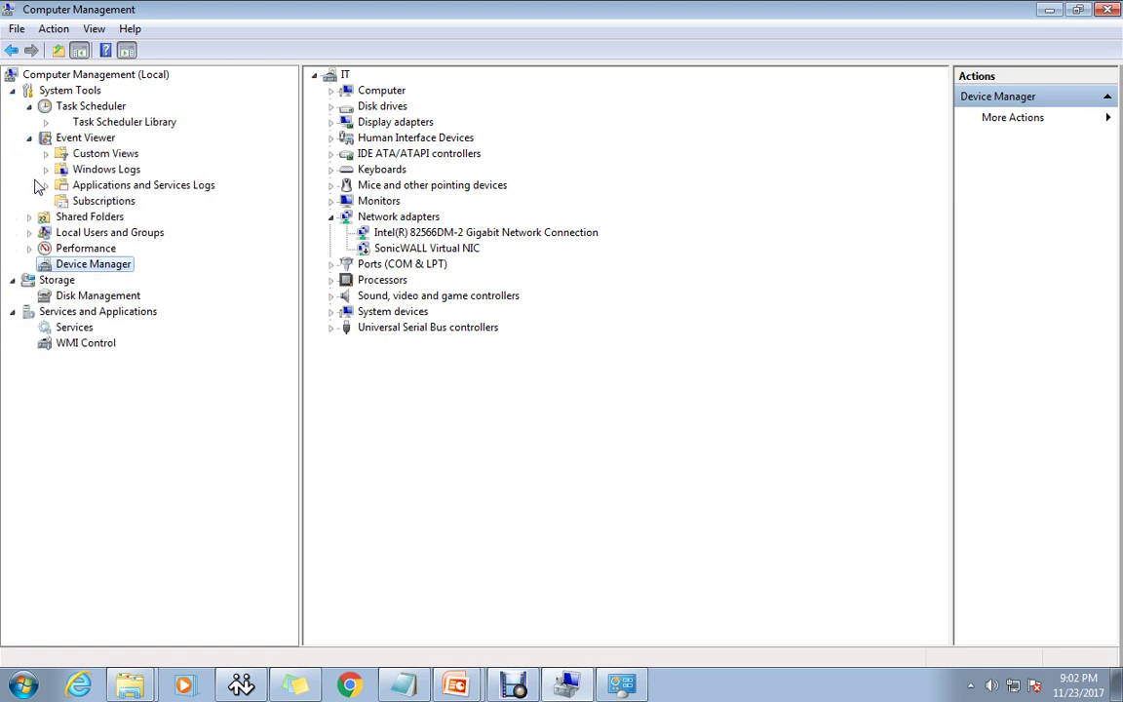
left_click(29, 216)
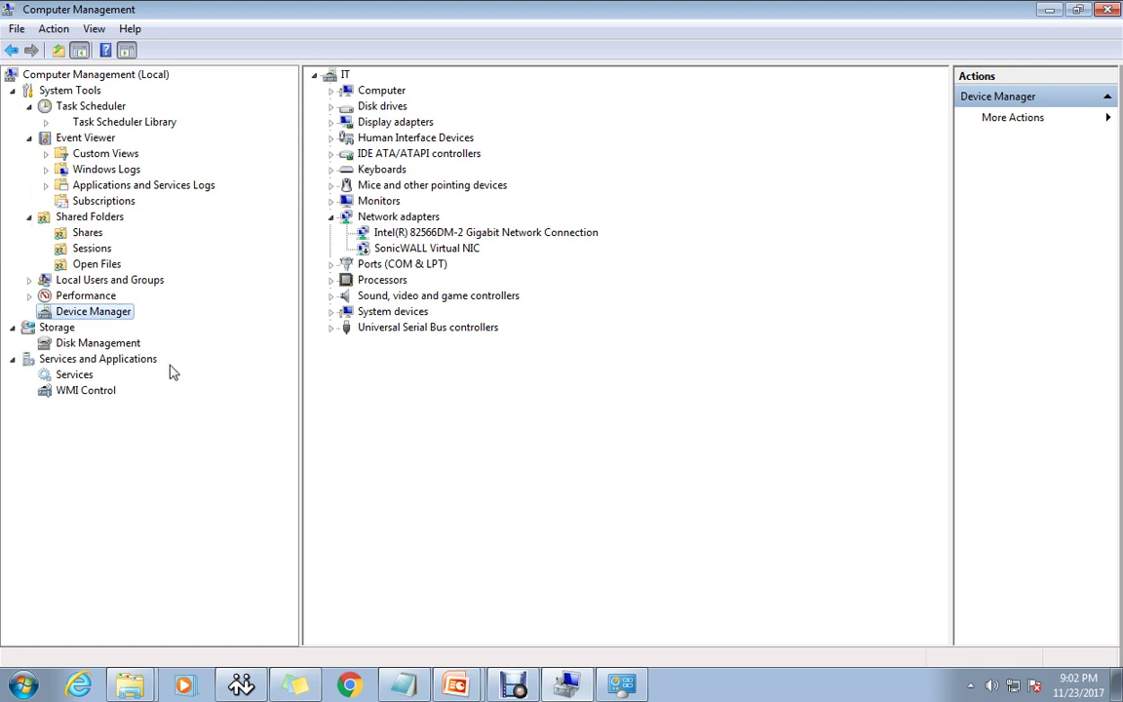
Step: Examine the contents of Shared Folders and list the computer's Shares
left_click(108, 218)
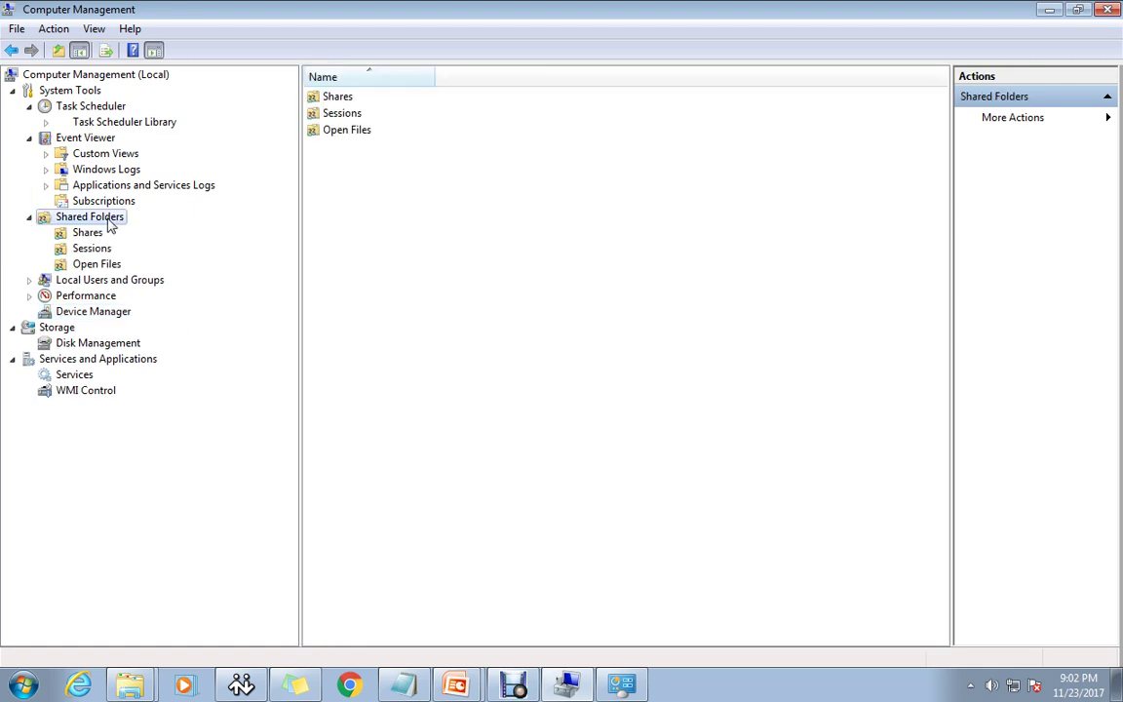
left_click(317, 98)
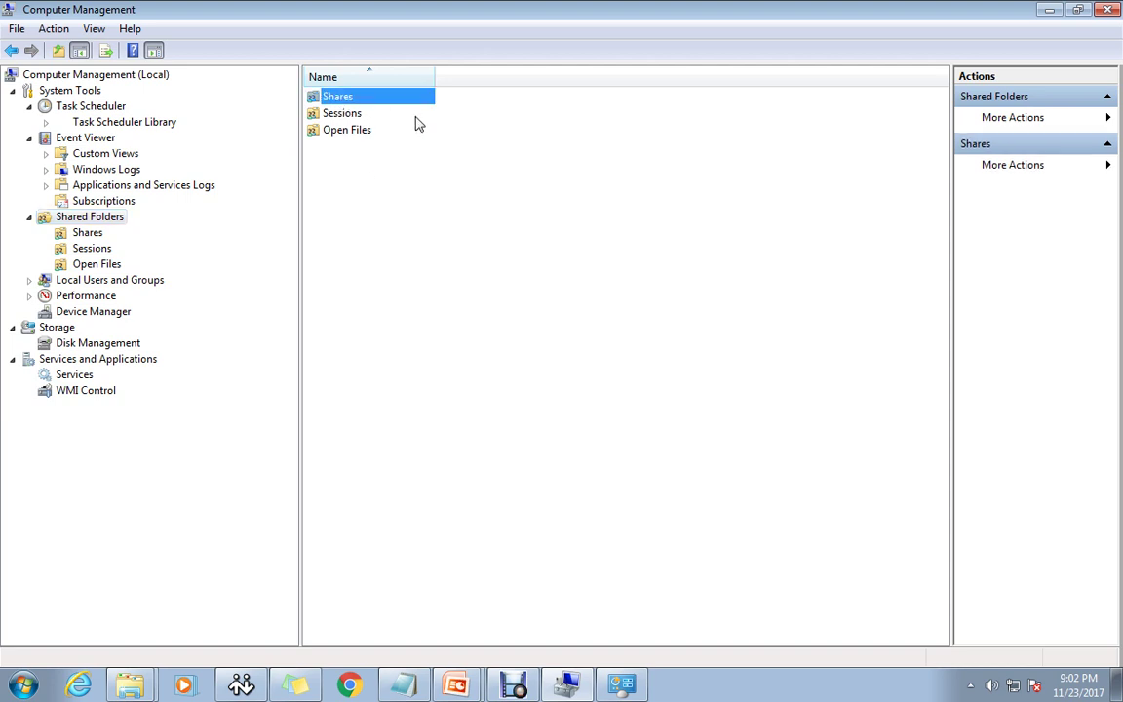
left_click(349, 114)
left_click(347, 130)
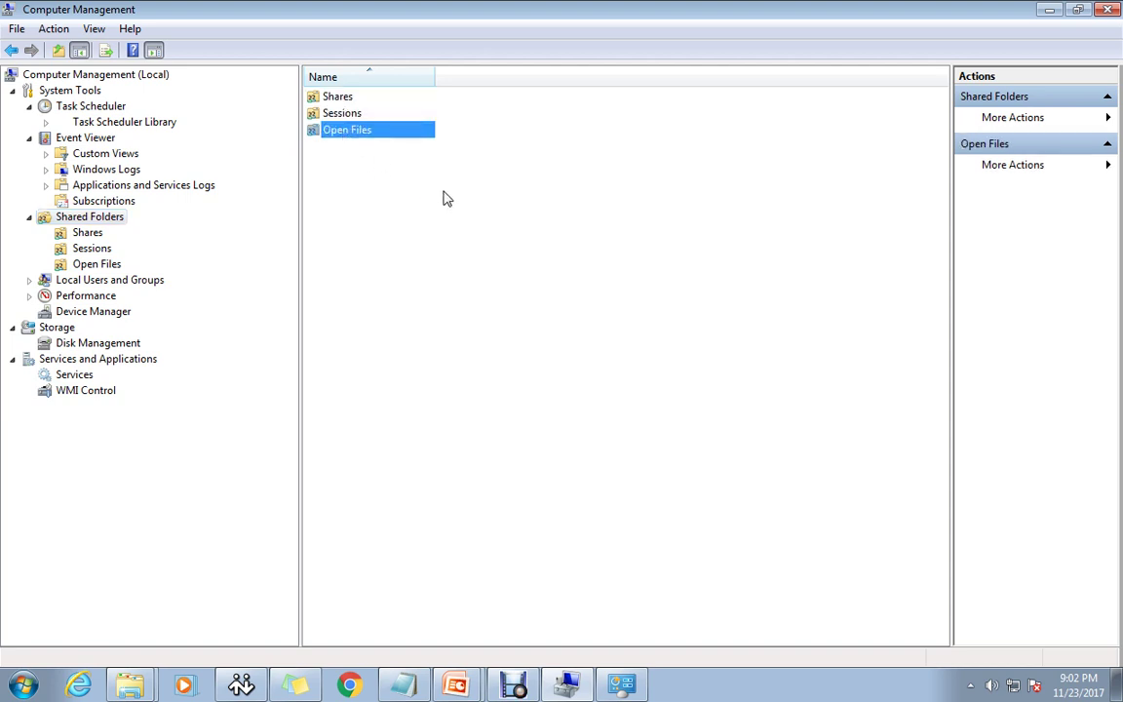
double_click(333, 96)
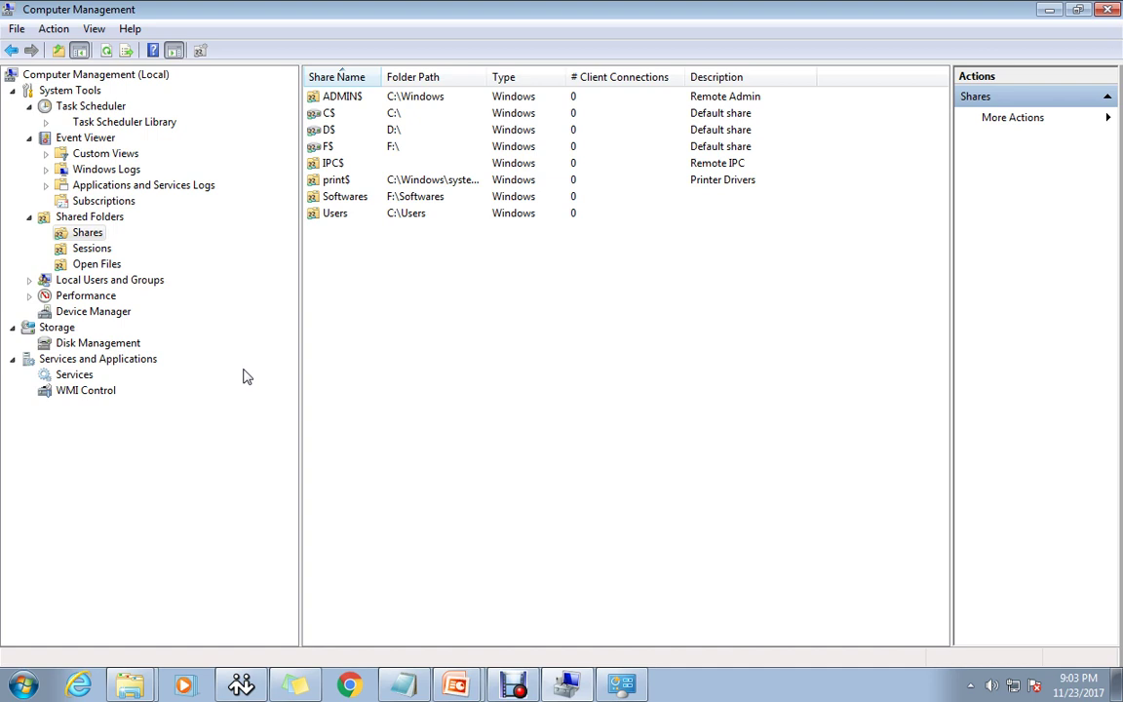
Step: Expand Local Users and Groups, list the user accounts and check the actions available for Users
left_click(29, 281)
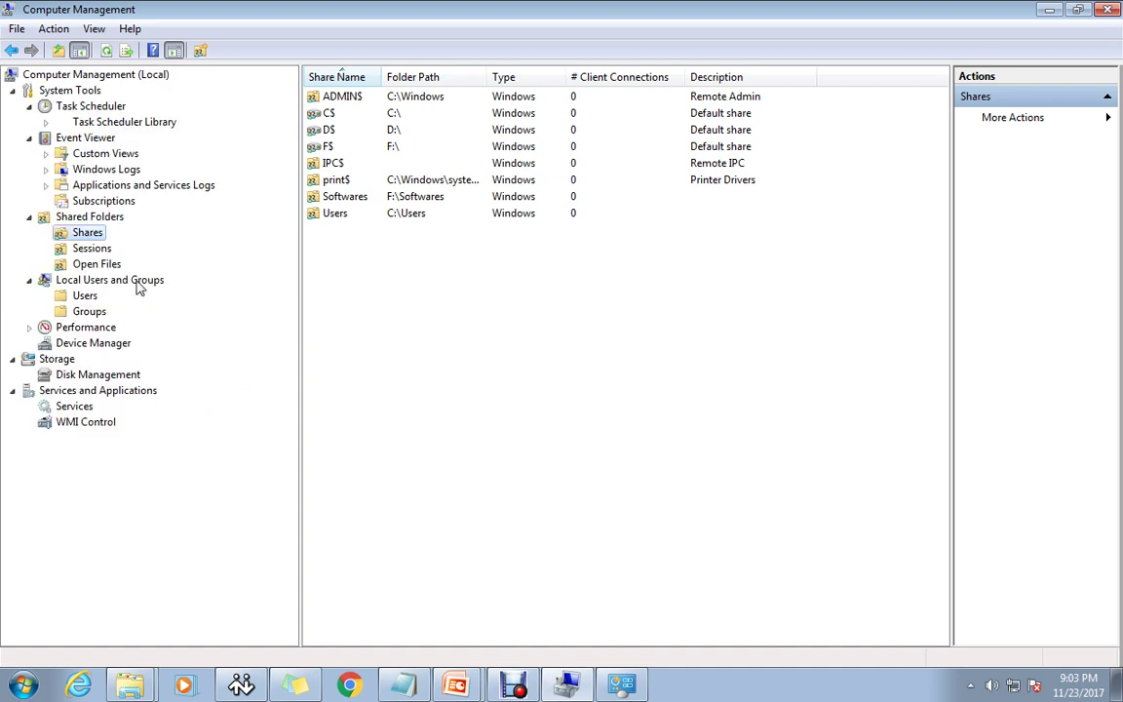
left_click(84, 296)
right_click(441, 304)
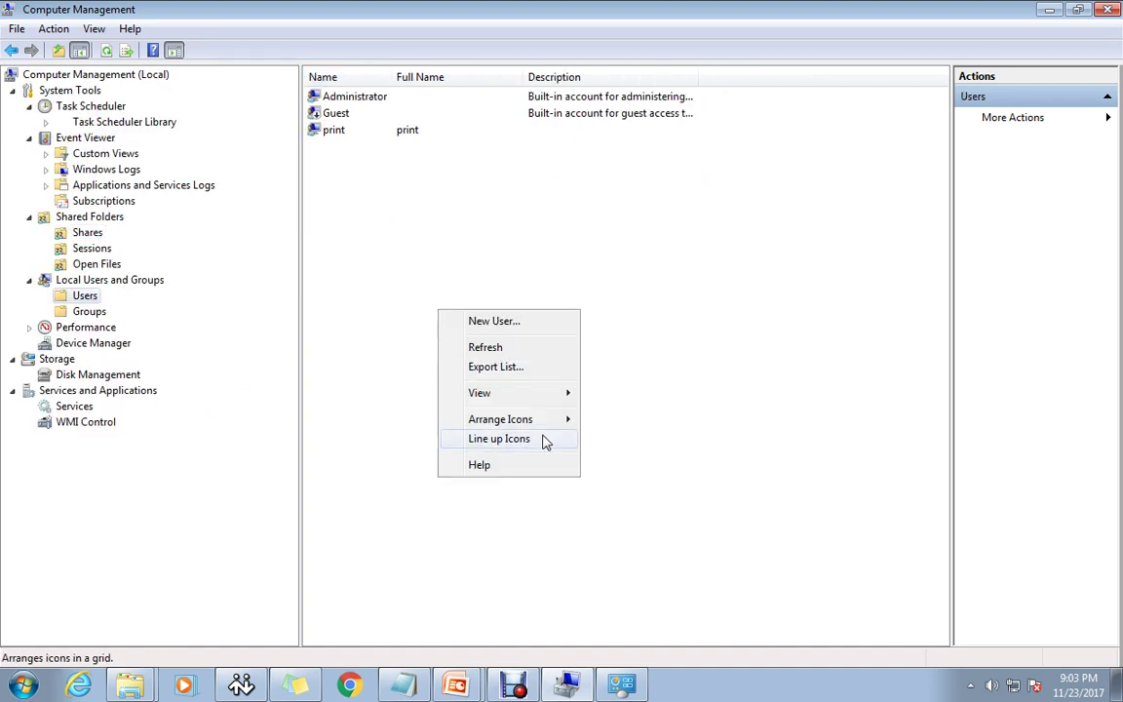
left_click(466, 318)
left_click(683, 476)
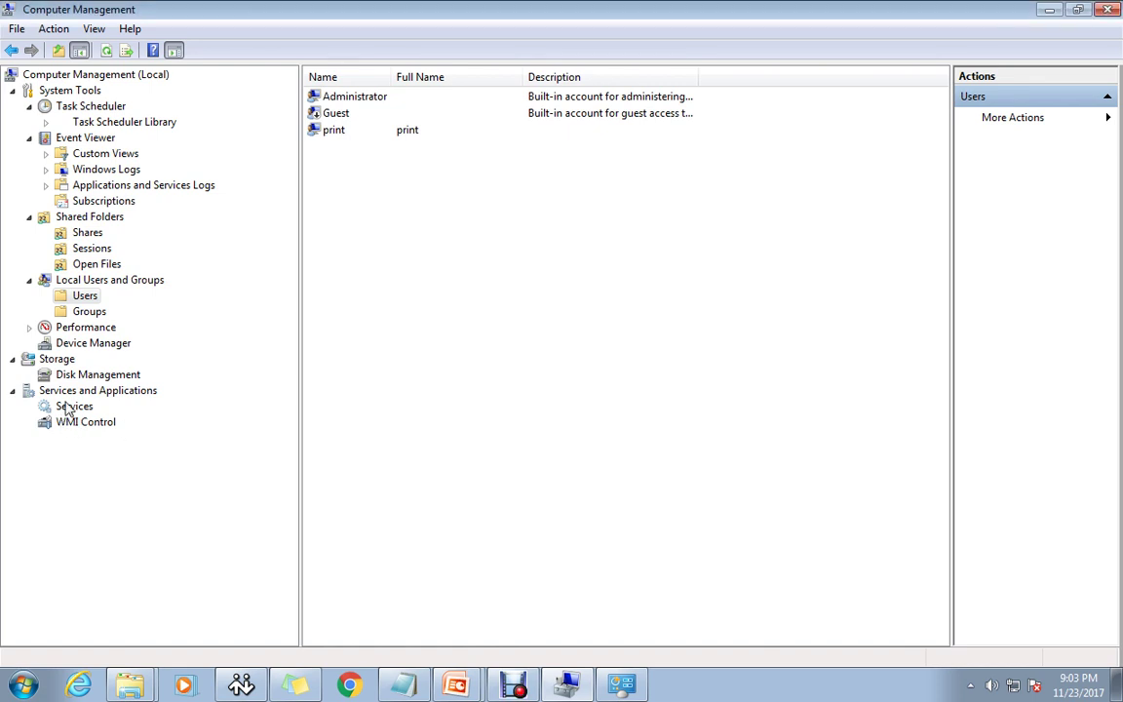
Step: Show Disk Management and list the actions available for the New Volume (F:) partition
left_click(109, 378)
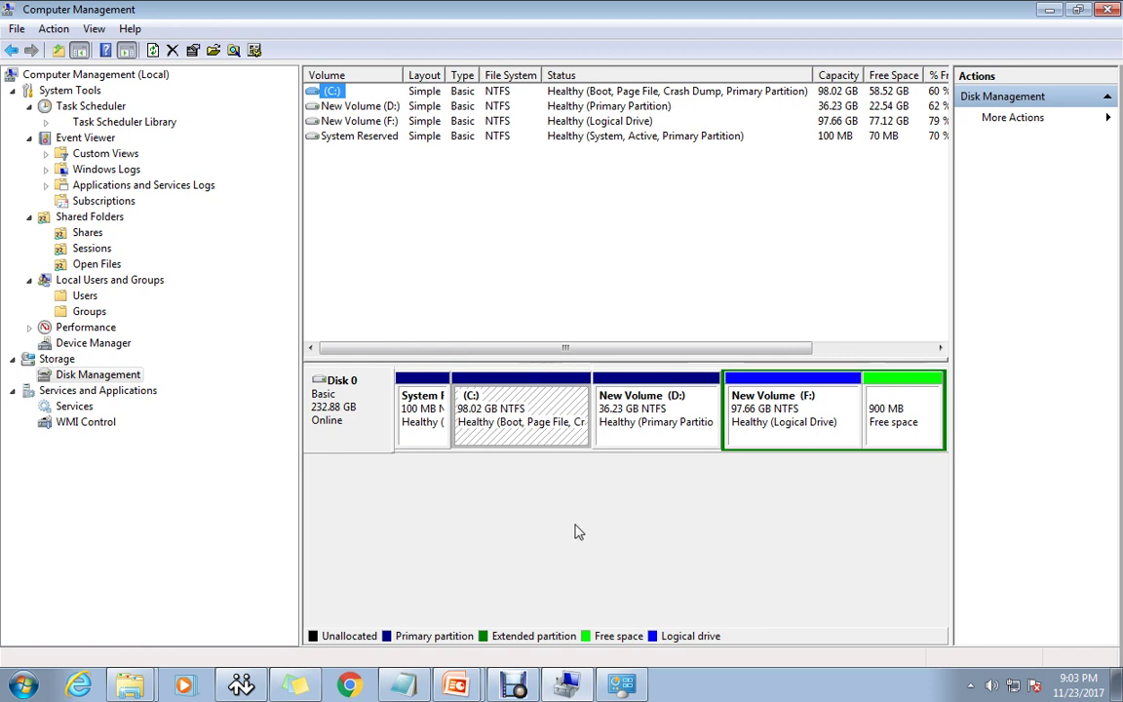
right_click(810, 423)
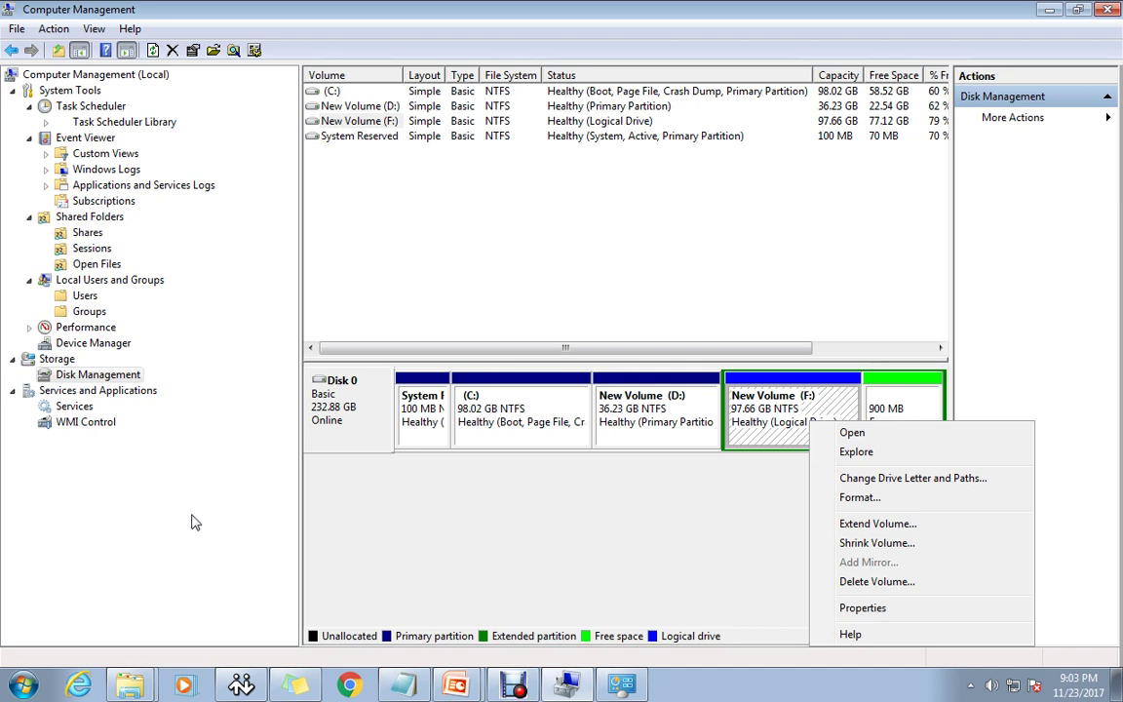
Step: Return to the slide show, advance to the Computer Management Tool table and tick Event Viewer and Shared Folders with the pen
left_click(1048, 12)
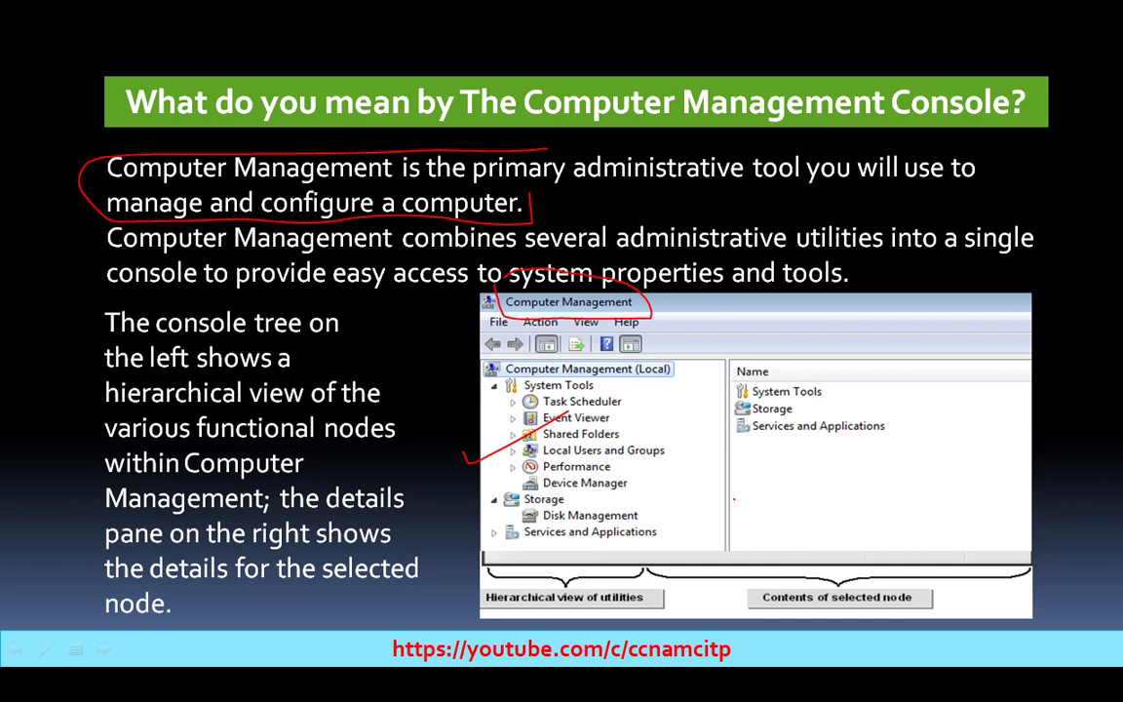
key("Right")
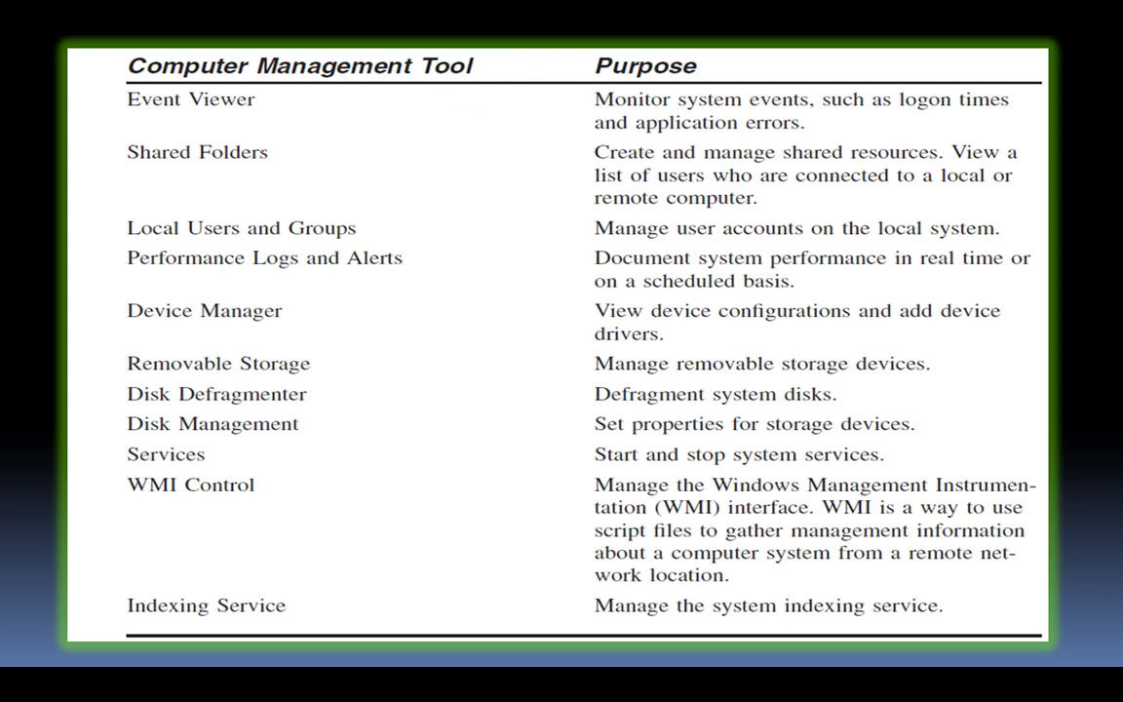
left_click_drag(274, 96, 326, 95)
left_click_drag(283, 163, 359, 143)
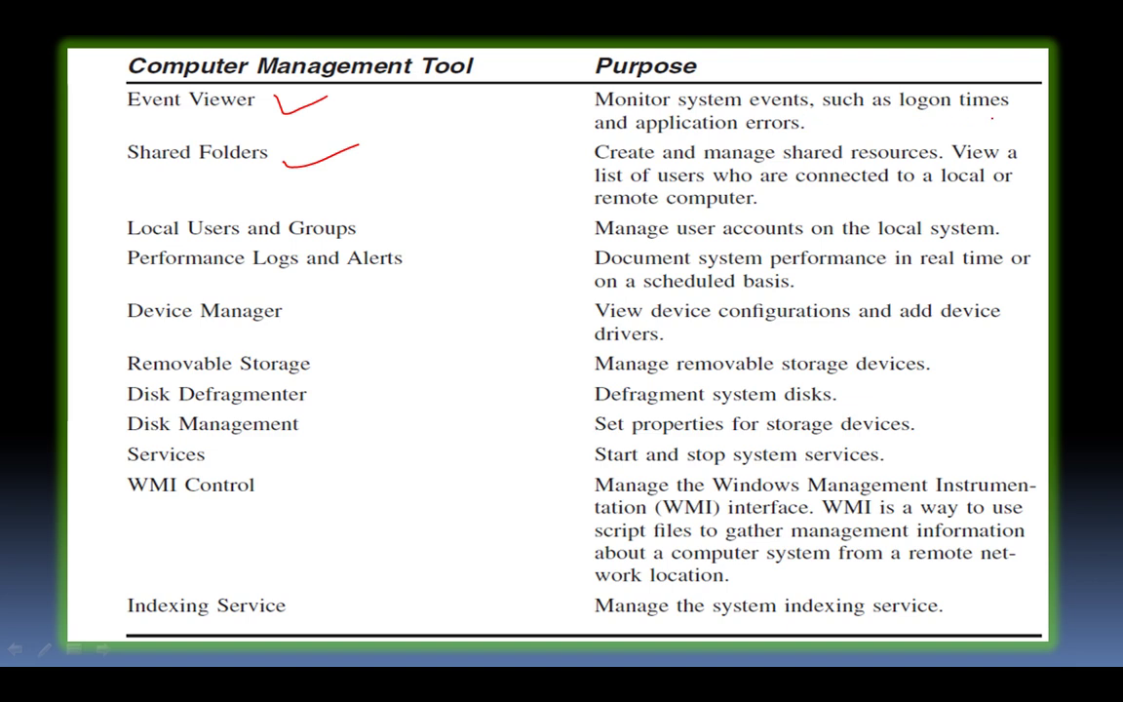
key("super")
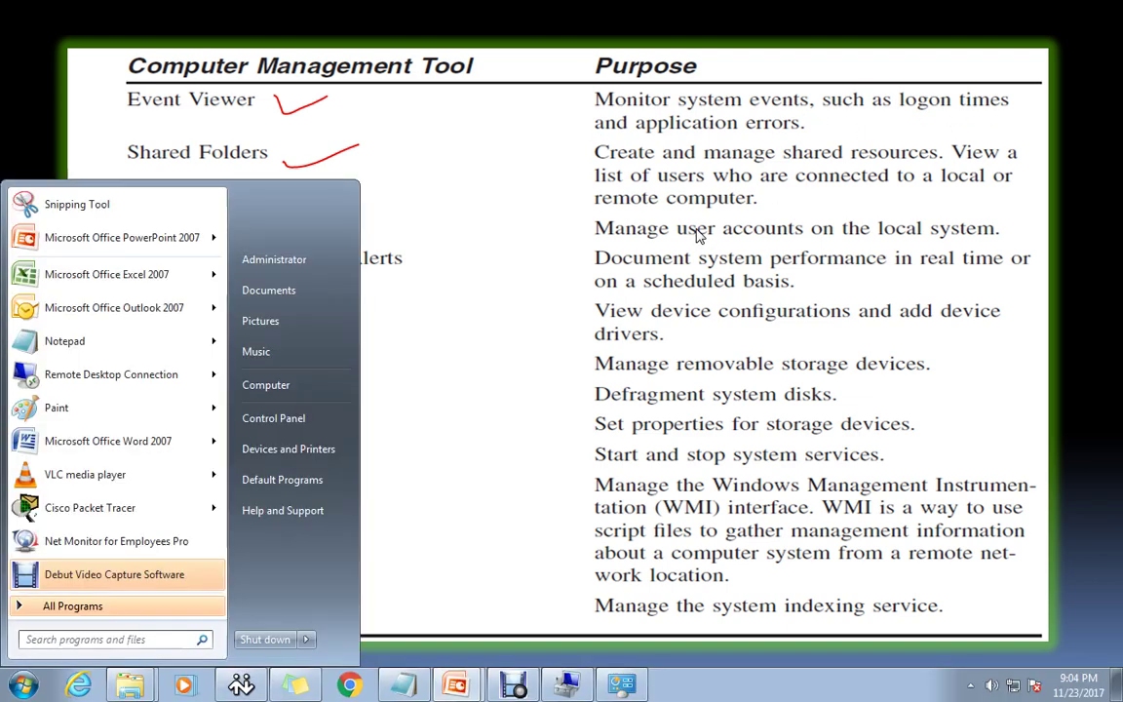
left_click(621, 685)
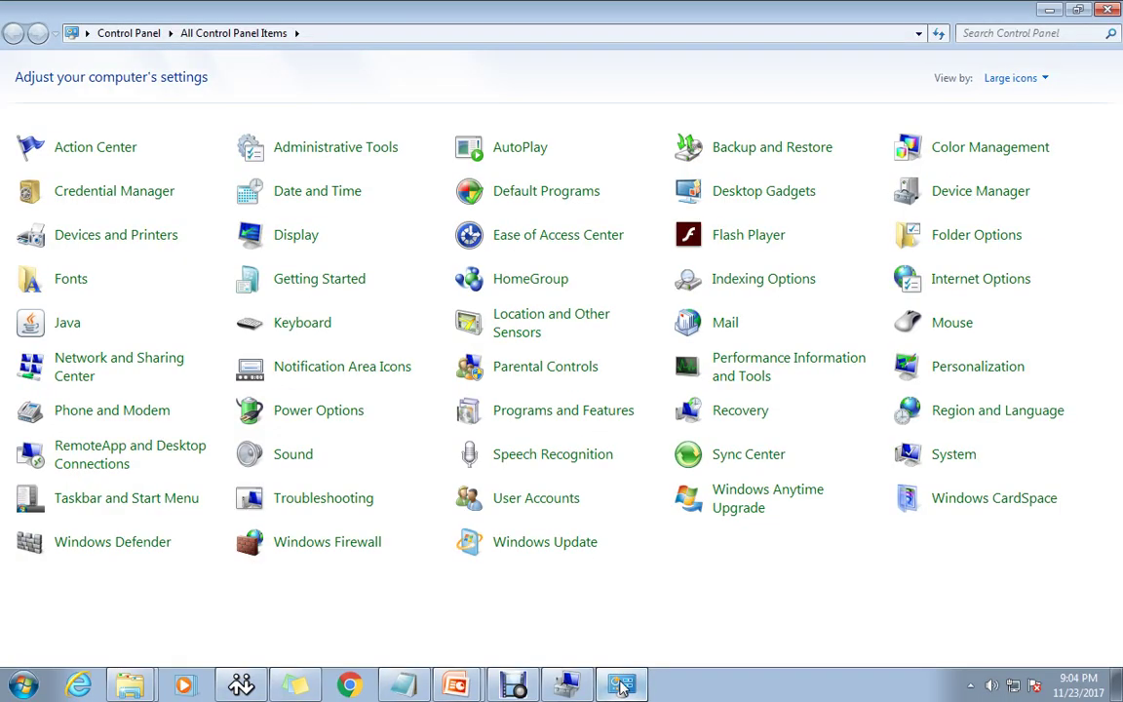
left_click(621, 685)
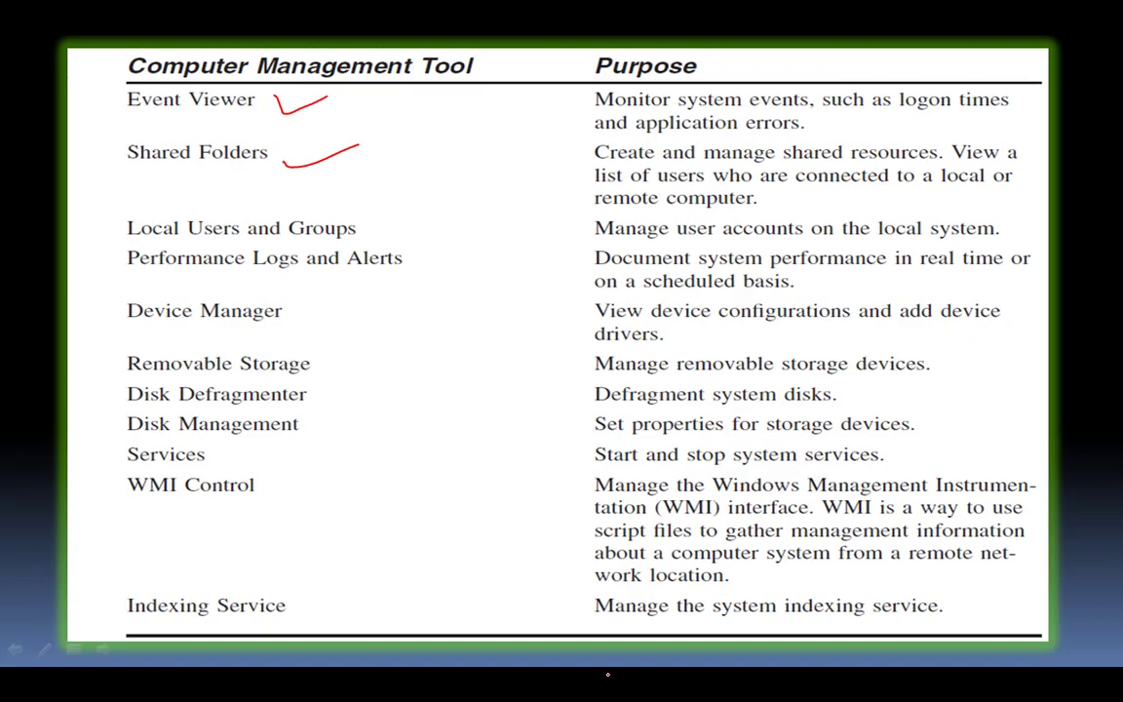
Step: Switch to Computer Management and show the Administrative Events custom view in Event Viewer
key("alt+Tab")
key("Tab")
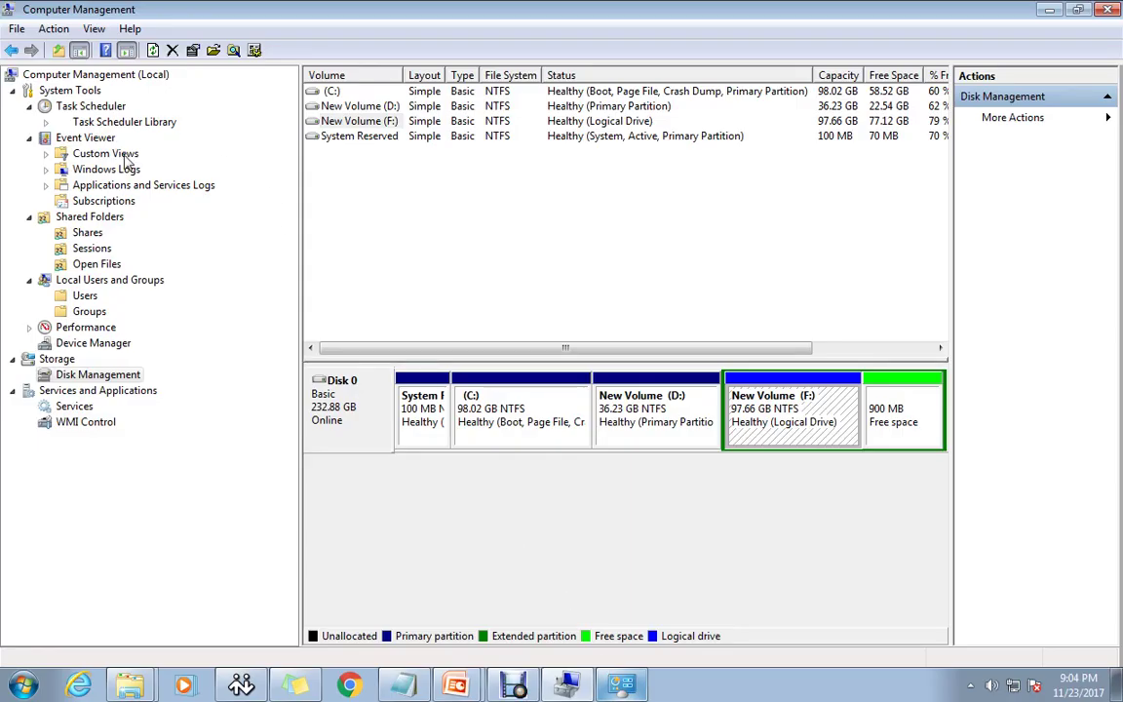
left_click(45, 153)
left_click(100, 153)
left_click(146, 174)
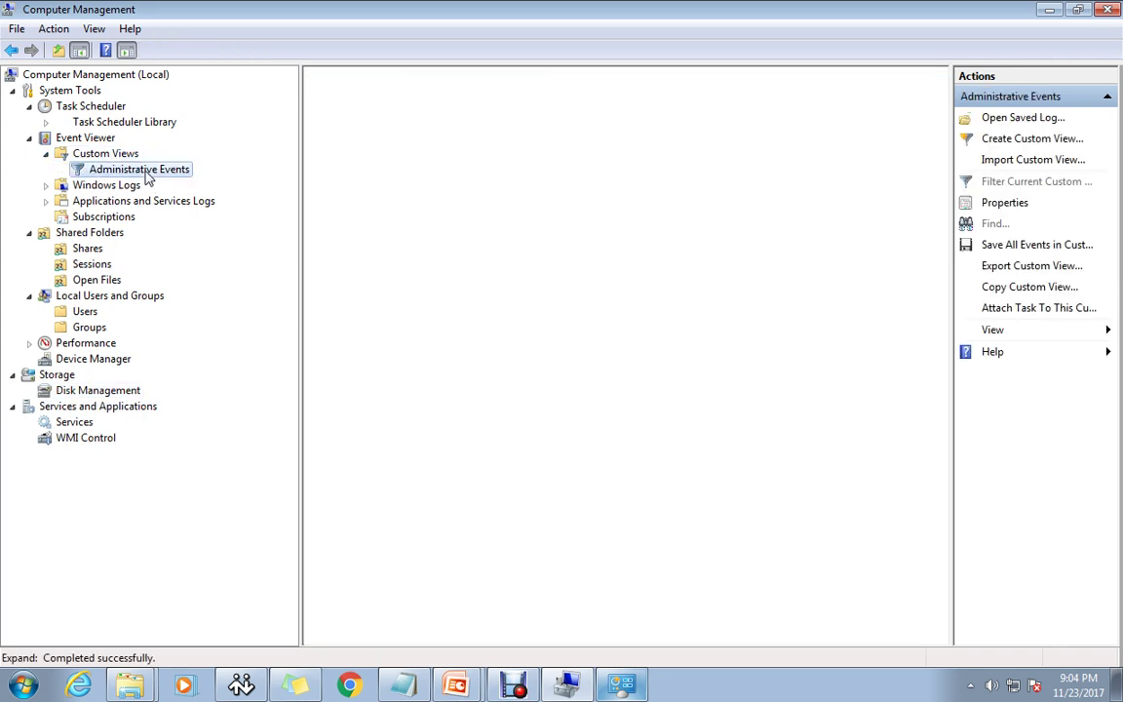
Step: Expand Windows Logs and go through the System, Setup, Security and Application logs
left_click(46, 185)
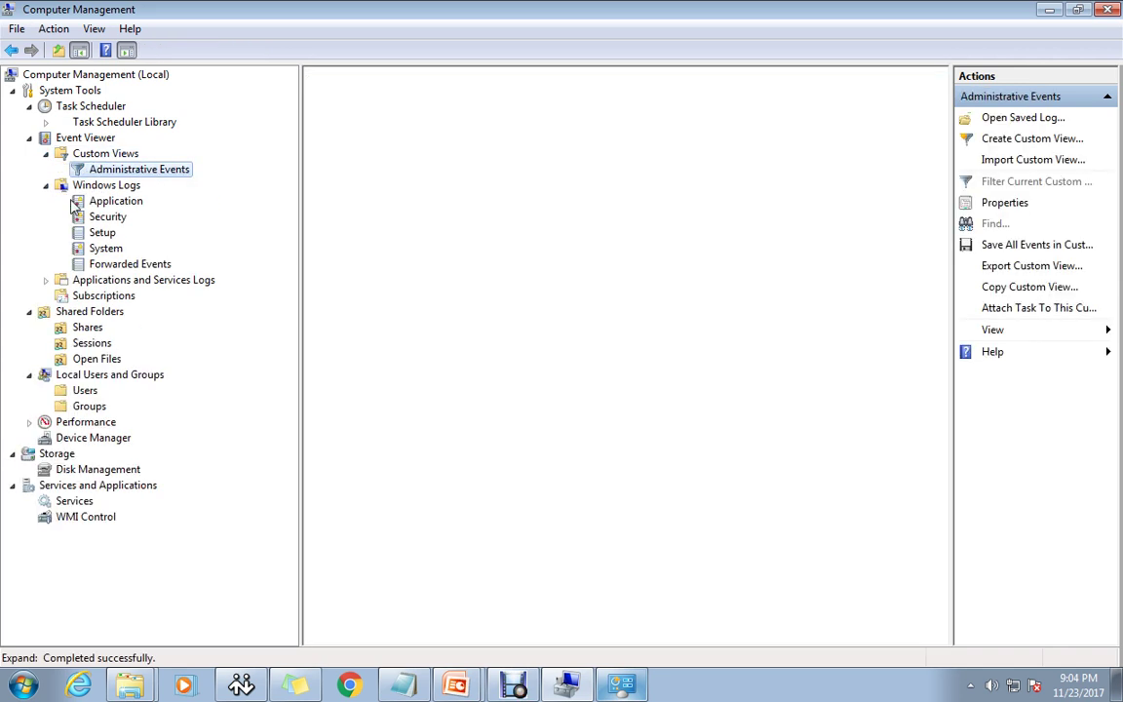
left_click(104, 246)
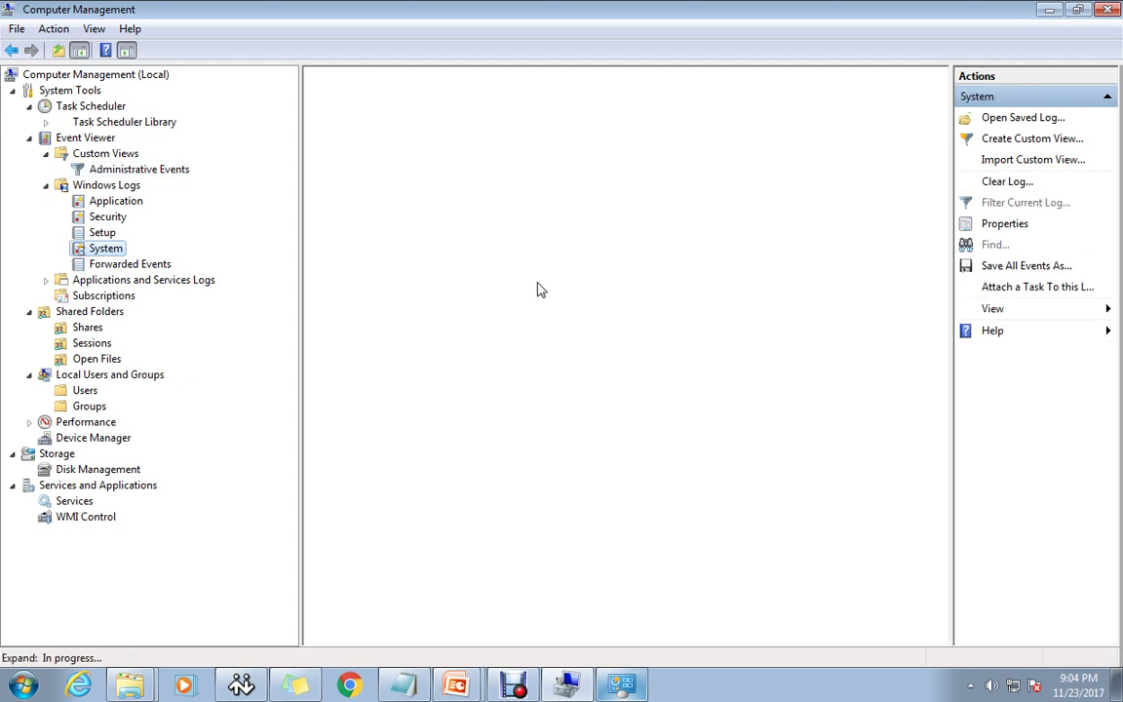
left_click(106, 232)
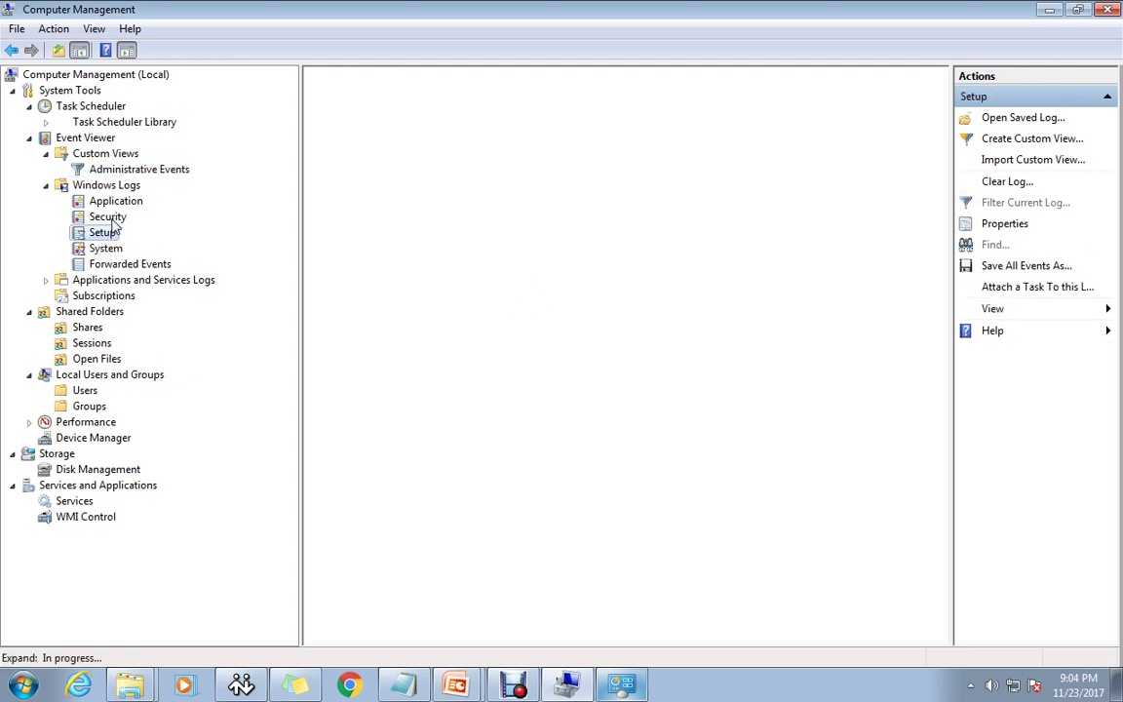
left_click(107, 217)
left_click(111, 202)
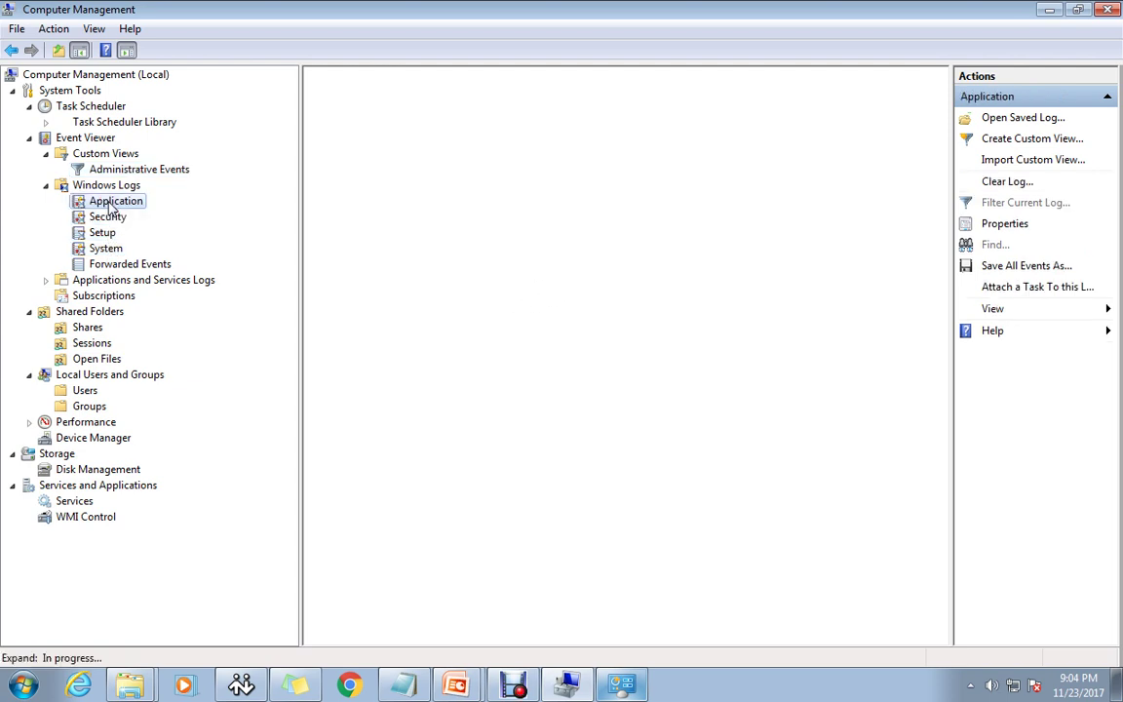
right_click(109, 204)
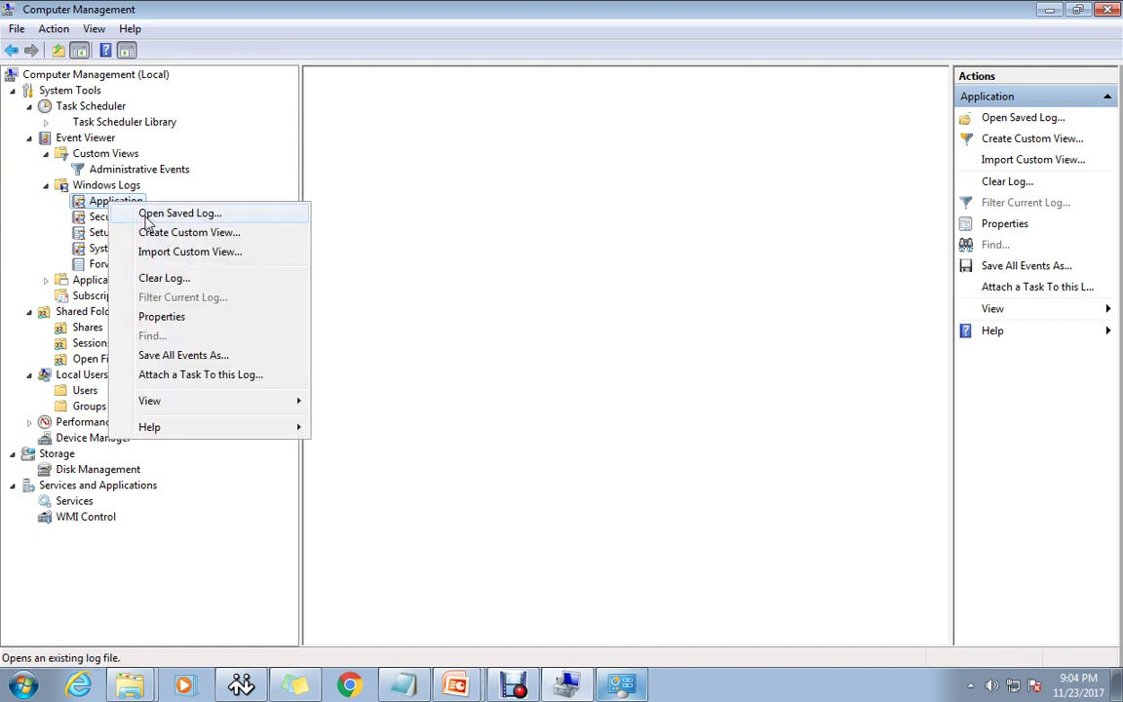
left_click(137, 213)
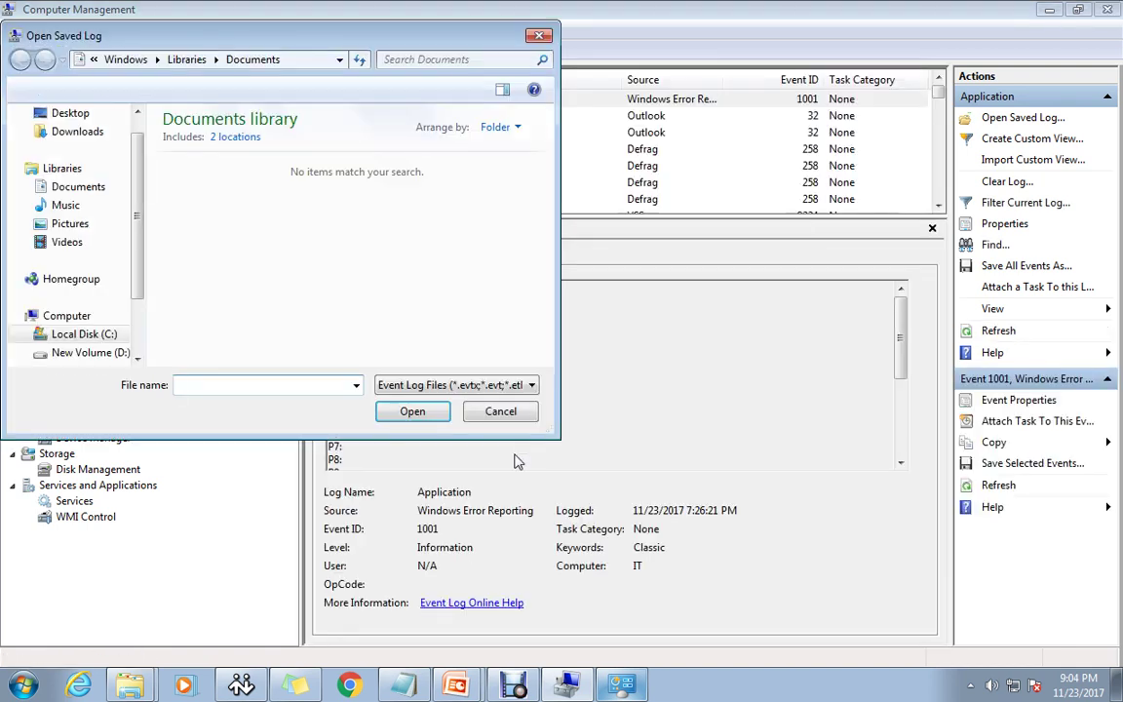
left_click(524, 419)
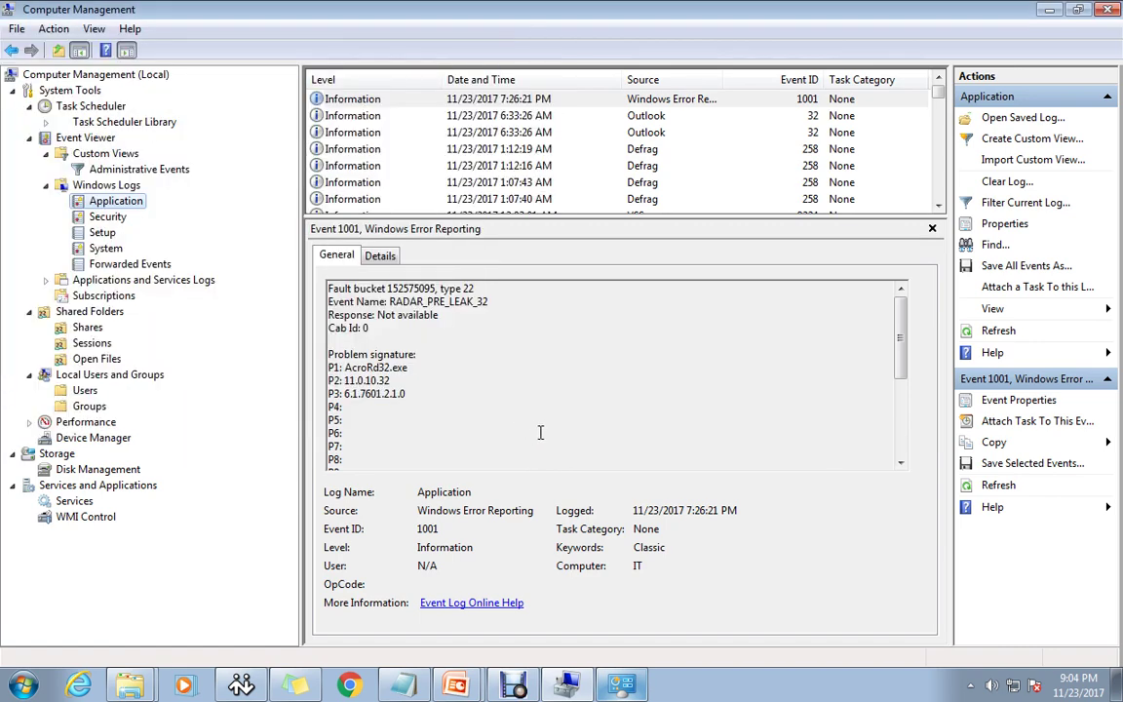
Step: Examine the Defrag and Windows Error Reporting events in the Application log, widening the Source column
left_click(368, 116)
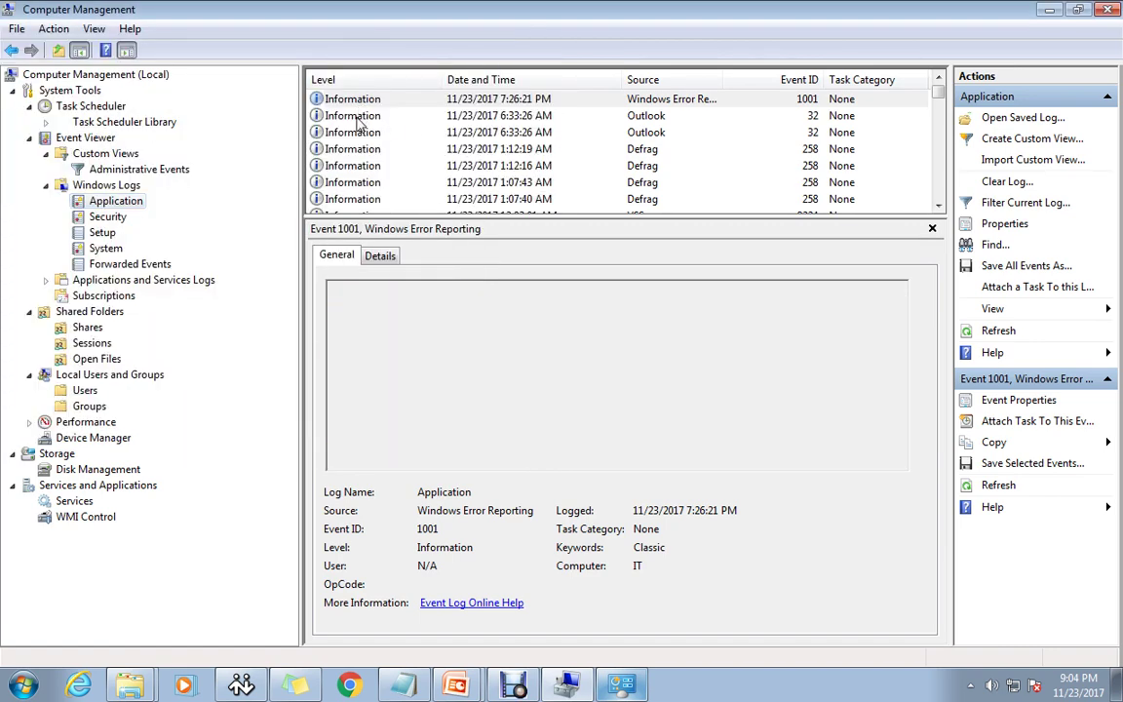
left_click(652, 150)
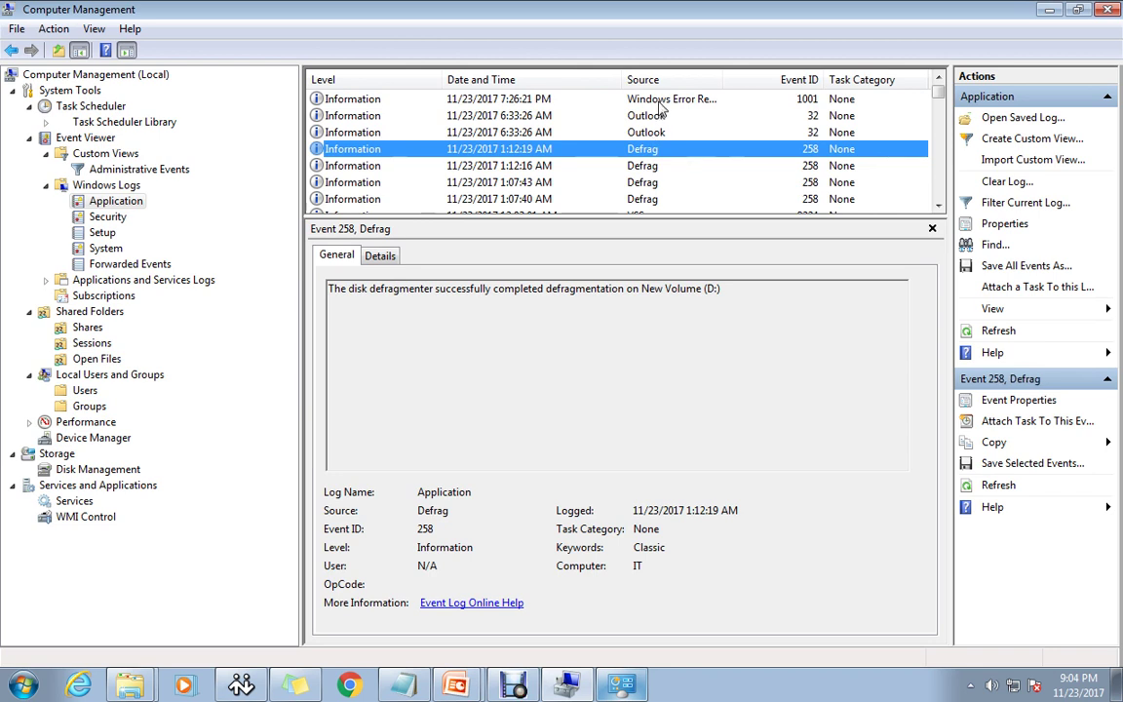
left_click(596, 98)
left_click_drag(723, 79, 793, 80)
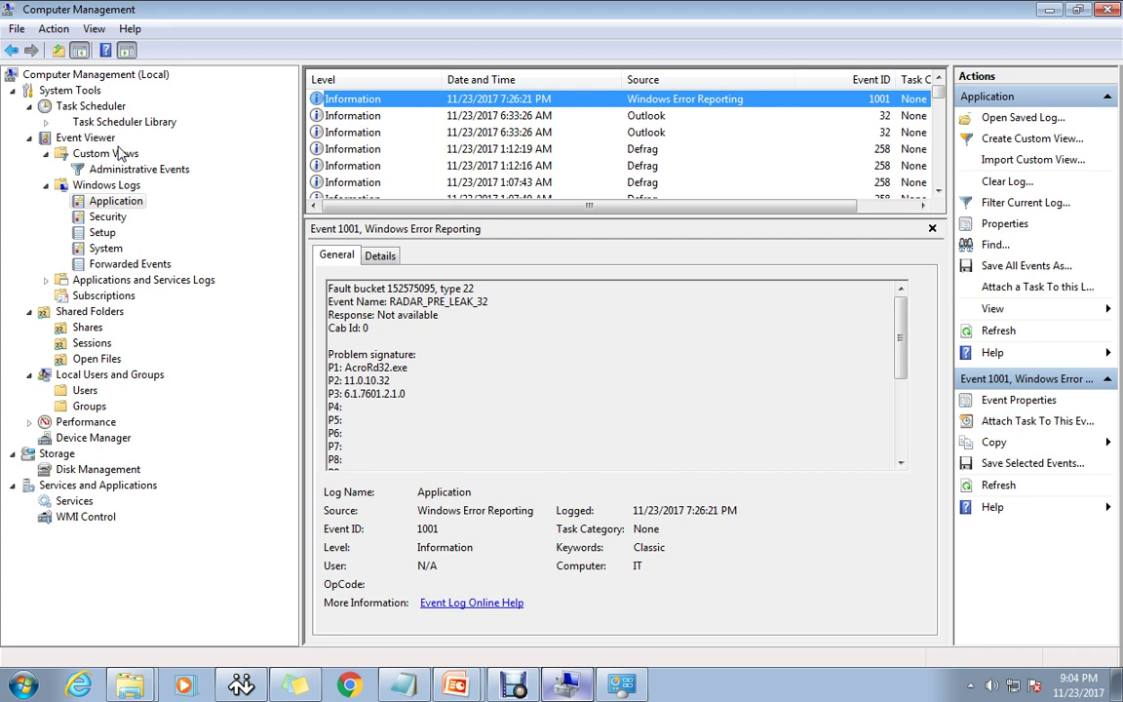
Step: Show the Shared Folders tool, start the new share wizard for Shares and cancel it
left_click(105, 311)
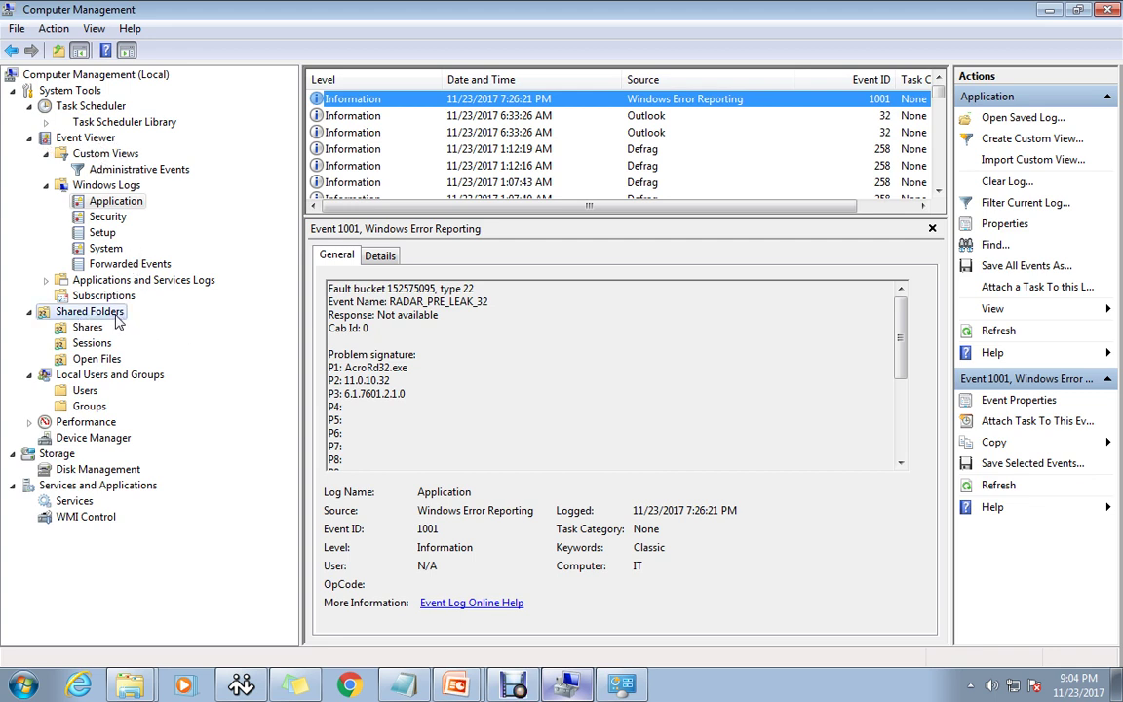
right_click(362, 306)
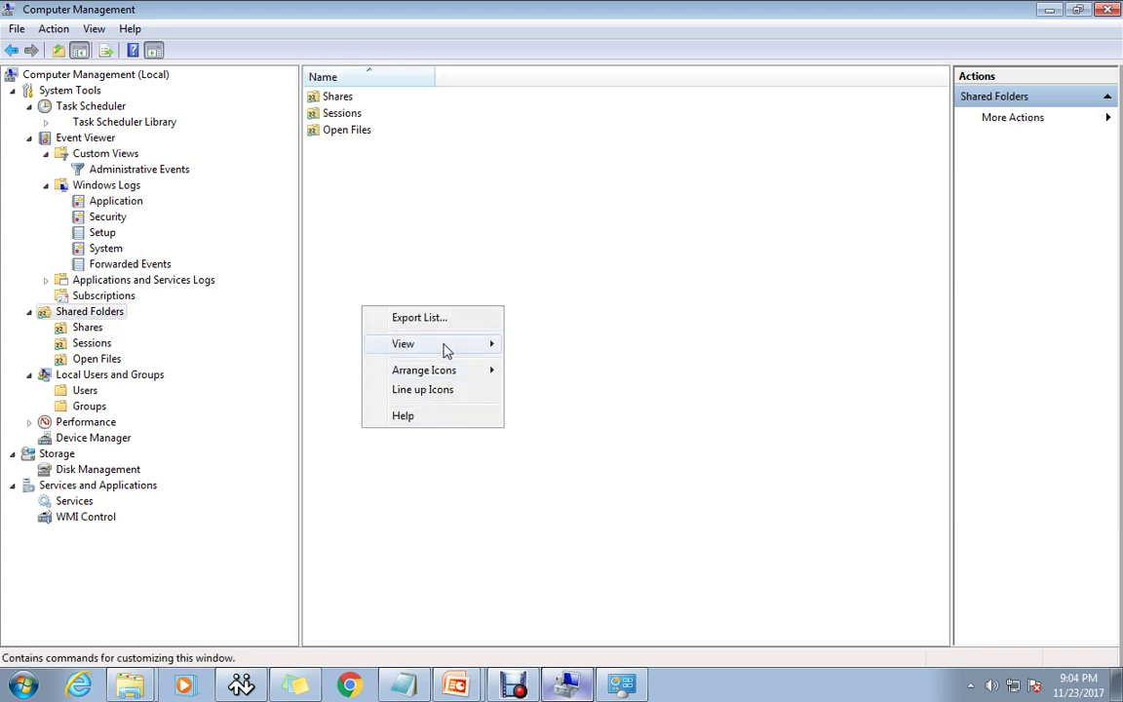
left_click(338, 101)
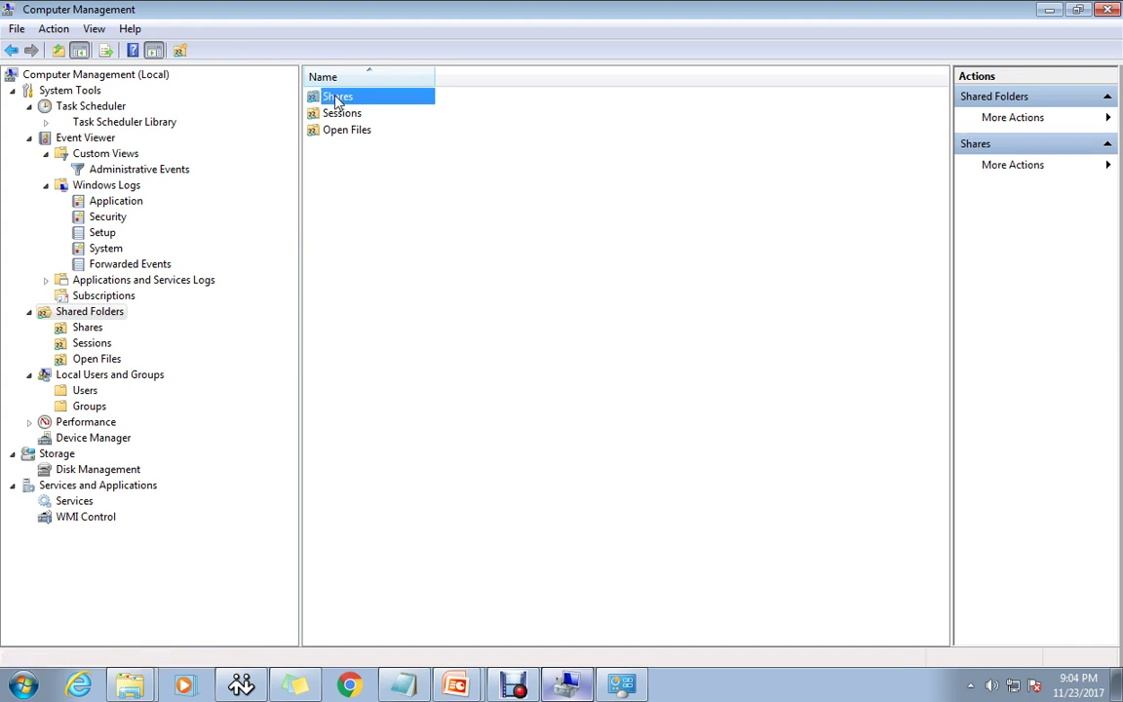
left_click(409, 333)
left_click(347, 104)
right_click(347, 105)
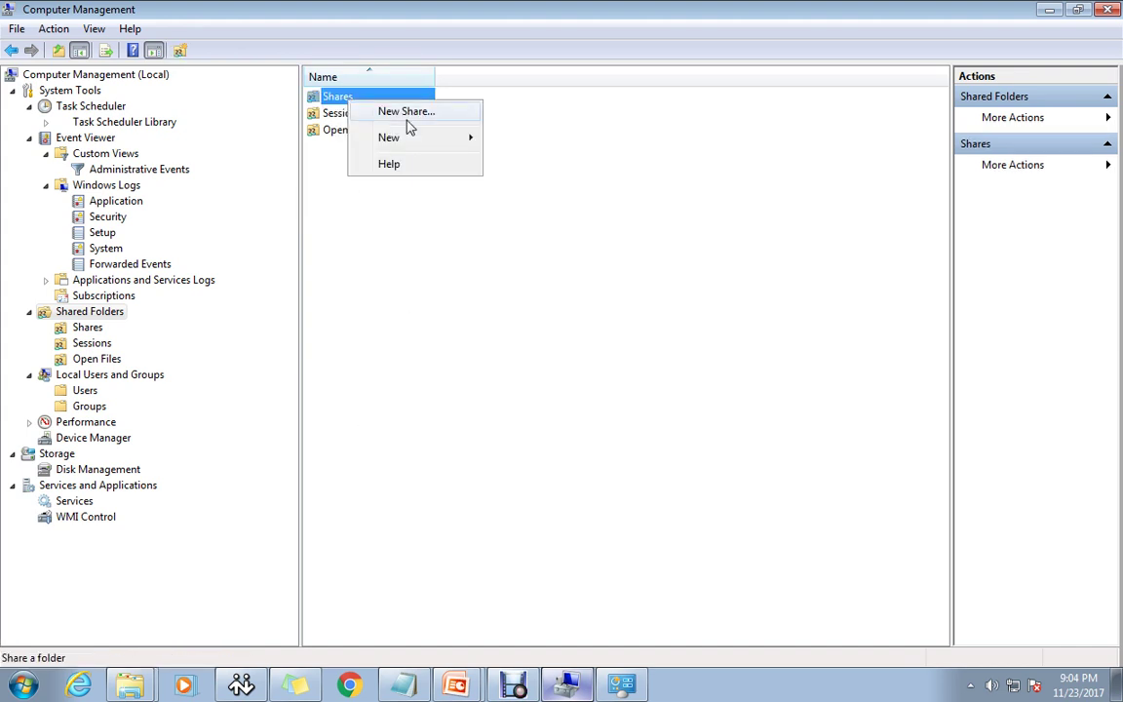
left_click(406, 110)
left_click(662, 483)
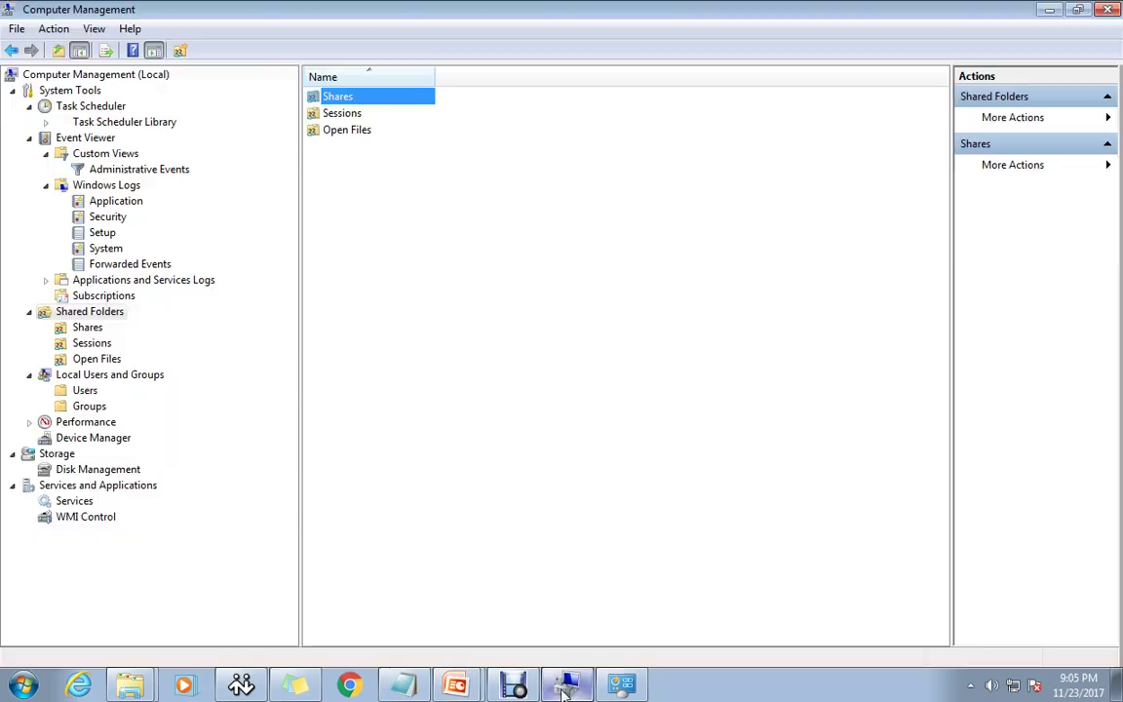
Step: Show Device Manager, expand Human Interface Devices and IDE ATA/ATAPI controllers, and check the commands offered for Disk drives
left_click(88, 437)
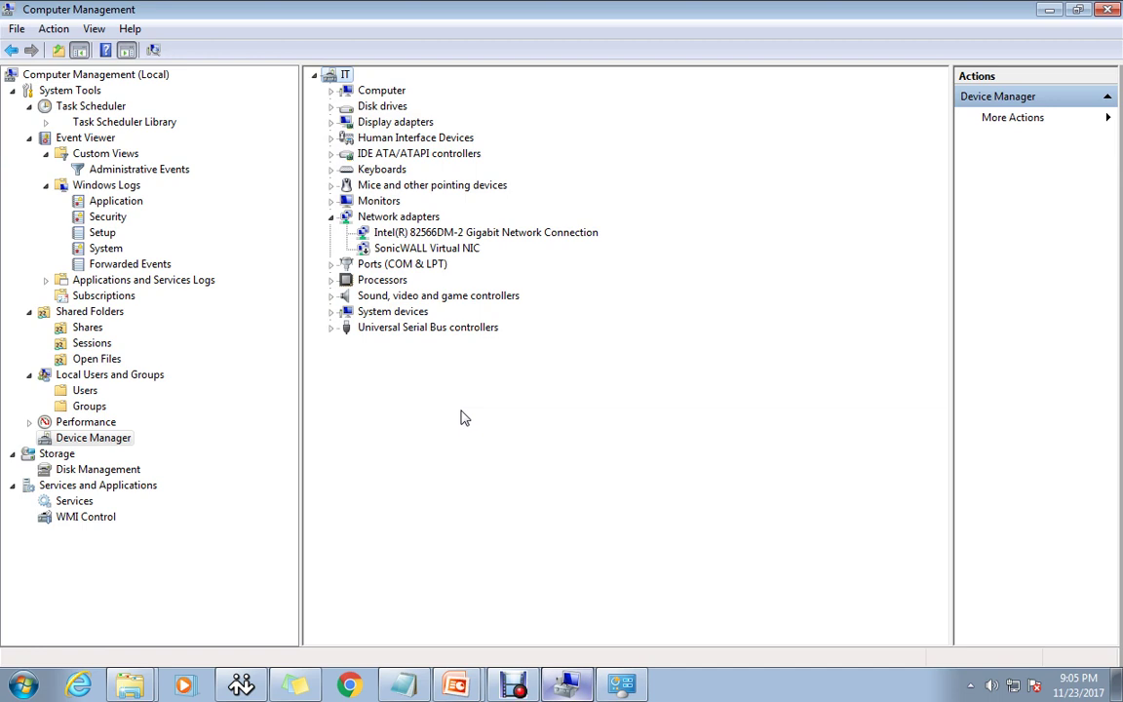
left_click(331, 137)
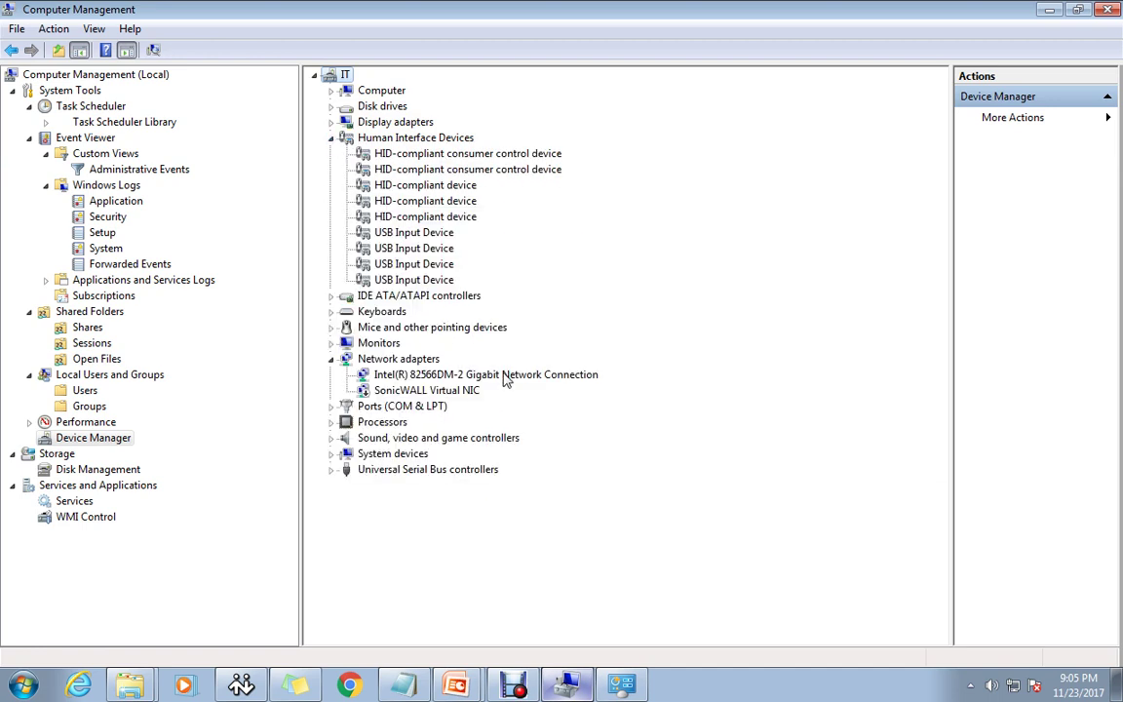
left_click(331, 295)
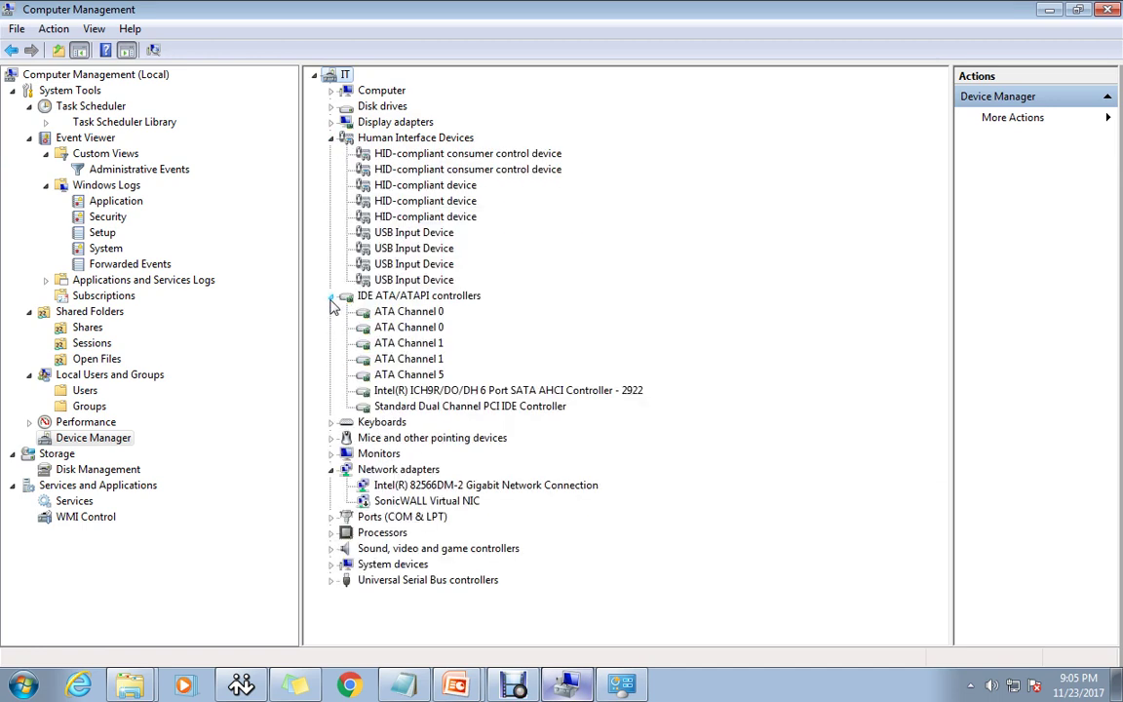
right_click(387, 106)
left_click(391, 118)
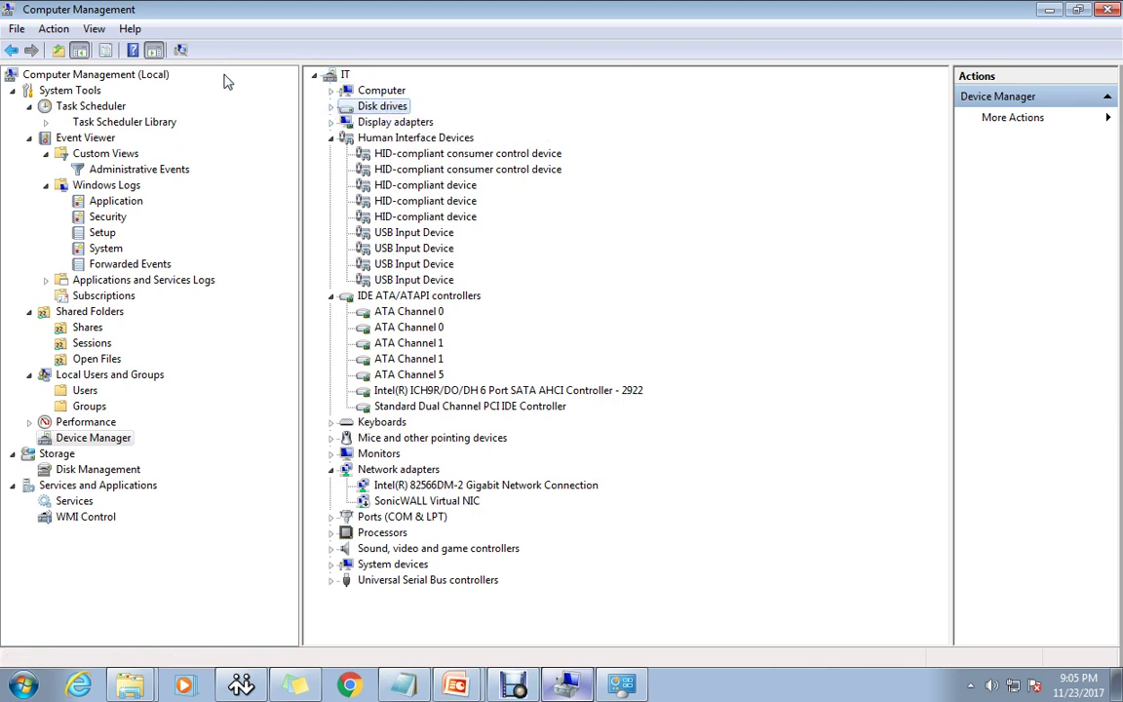
Step: Check the commands offered for Keyboards and for the High Definition Audio Device under Sound, video and game controllers
right_click(402, 427)
left_click(511, 435)
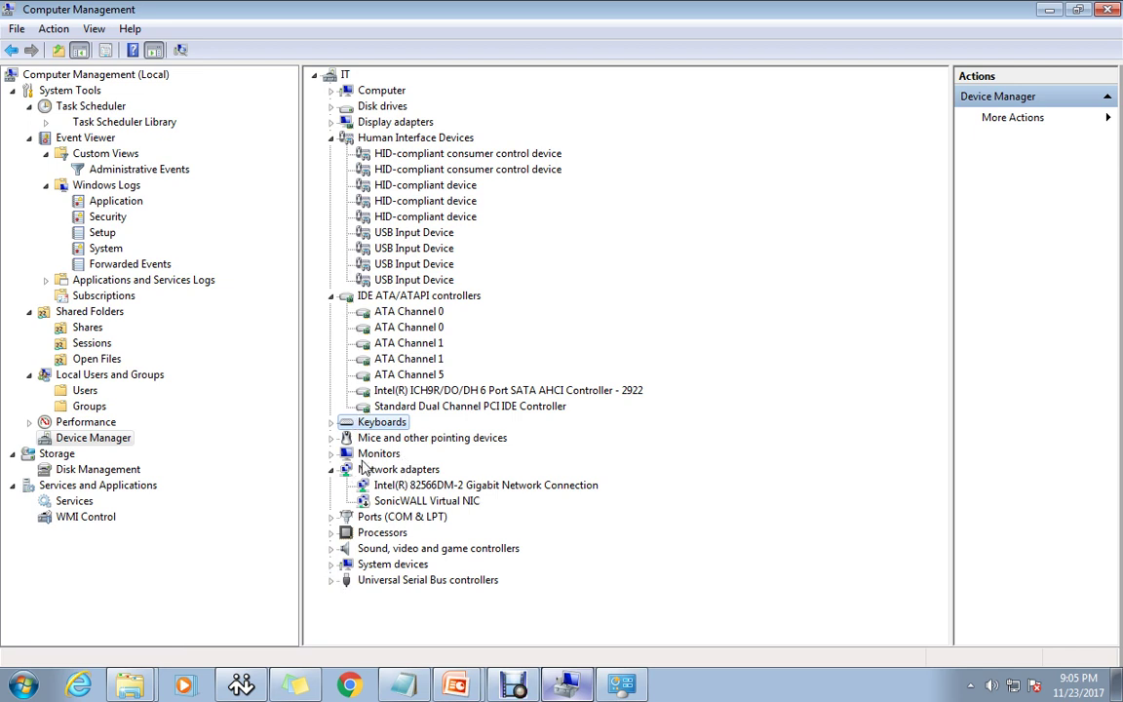
left_click(331, 549)
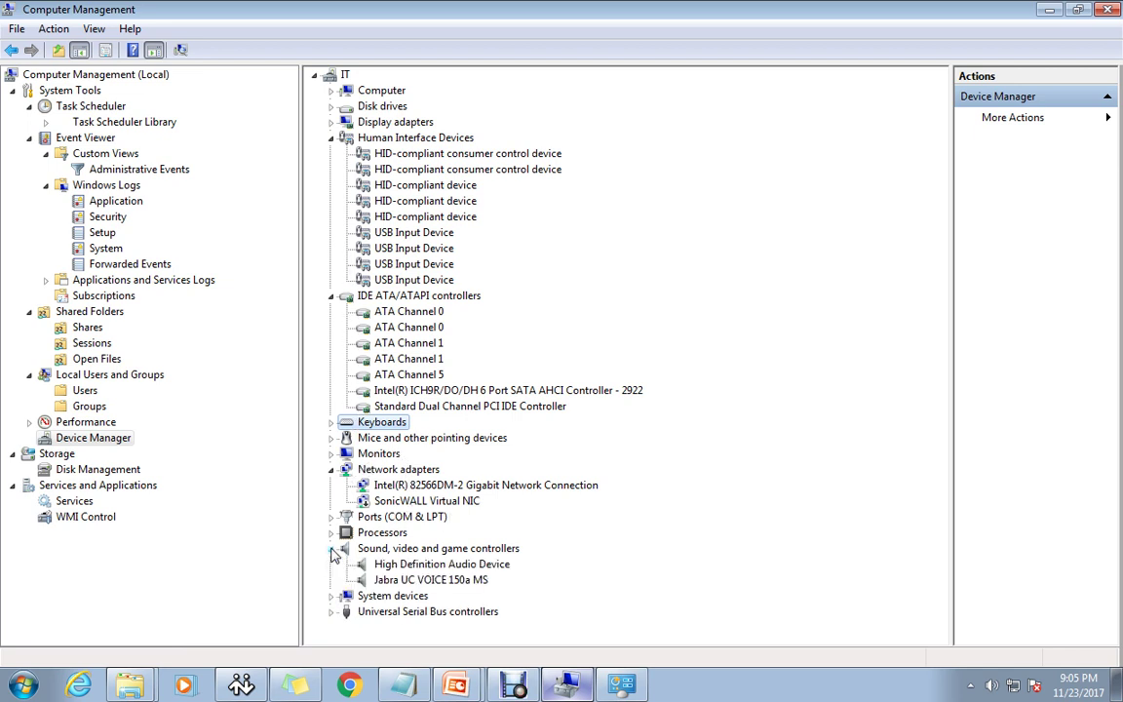
right_click(440, 564)
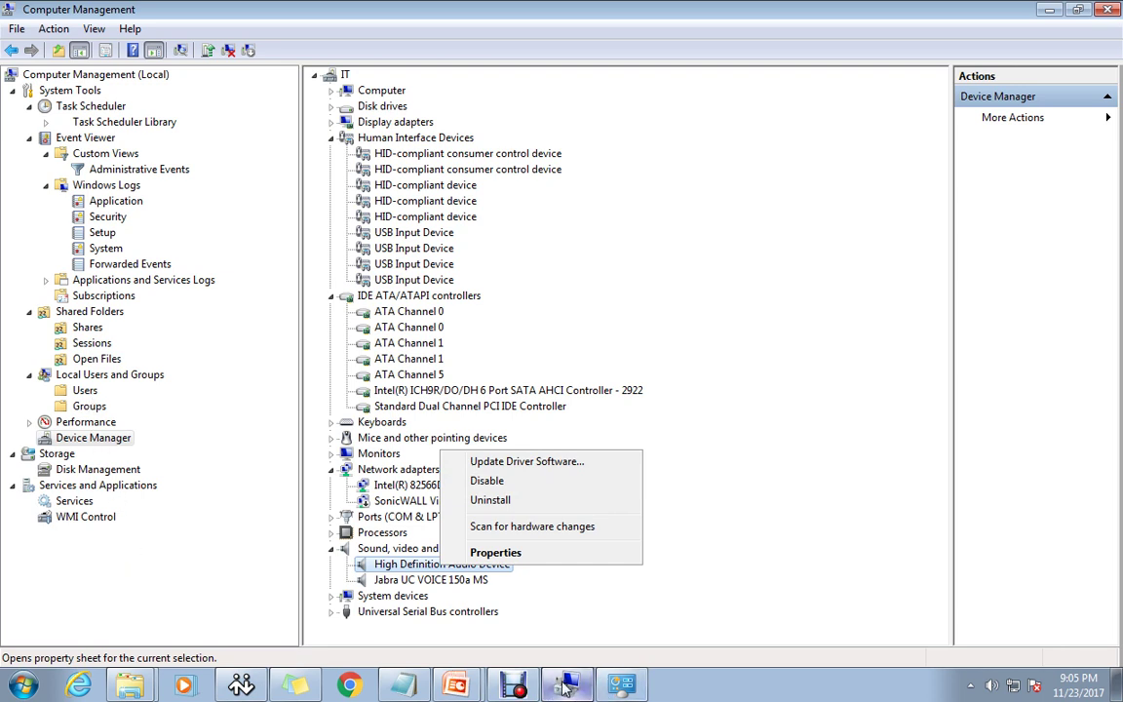
Step: Return to the slide show and tick Removable Storage, Disk Defragmenter, Disk Management and Services with the pen
left_click(455, 685)
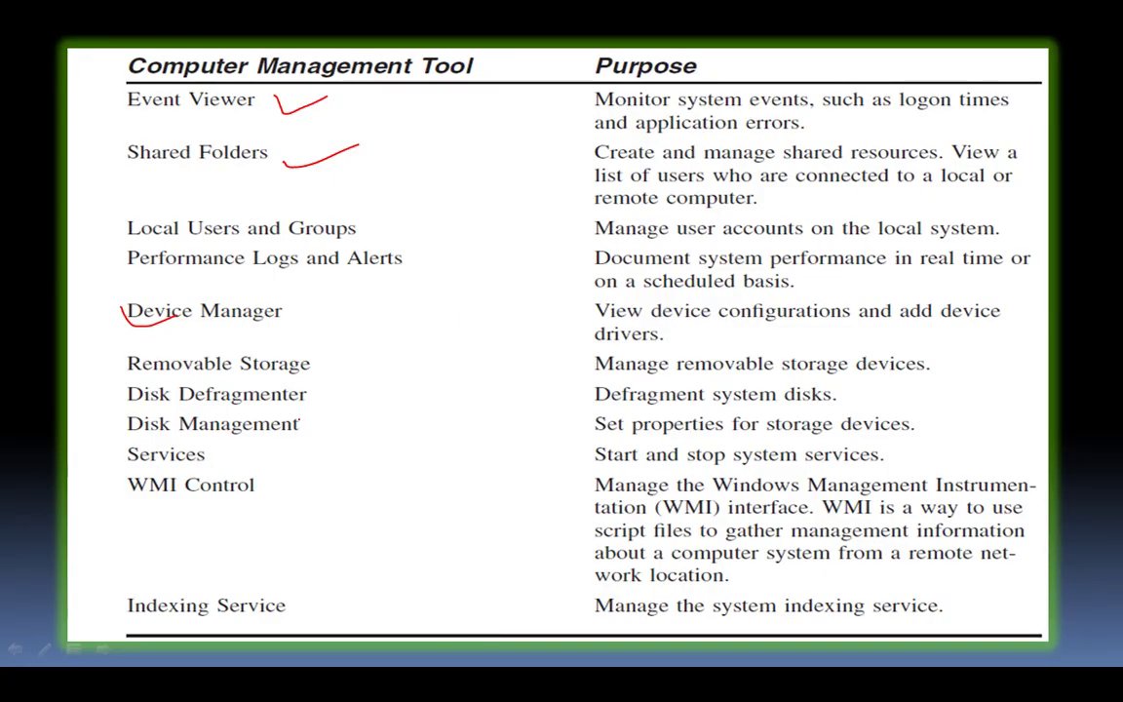
left_click_drag(320, 357, 410, 344)
left_click_drag(318, 388, 434, 370)
left_click_drag(316, 426, 429, 414)
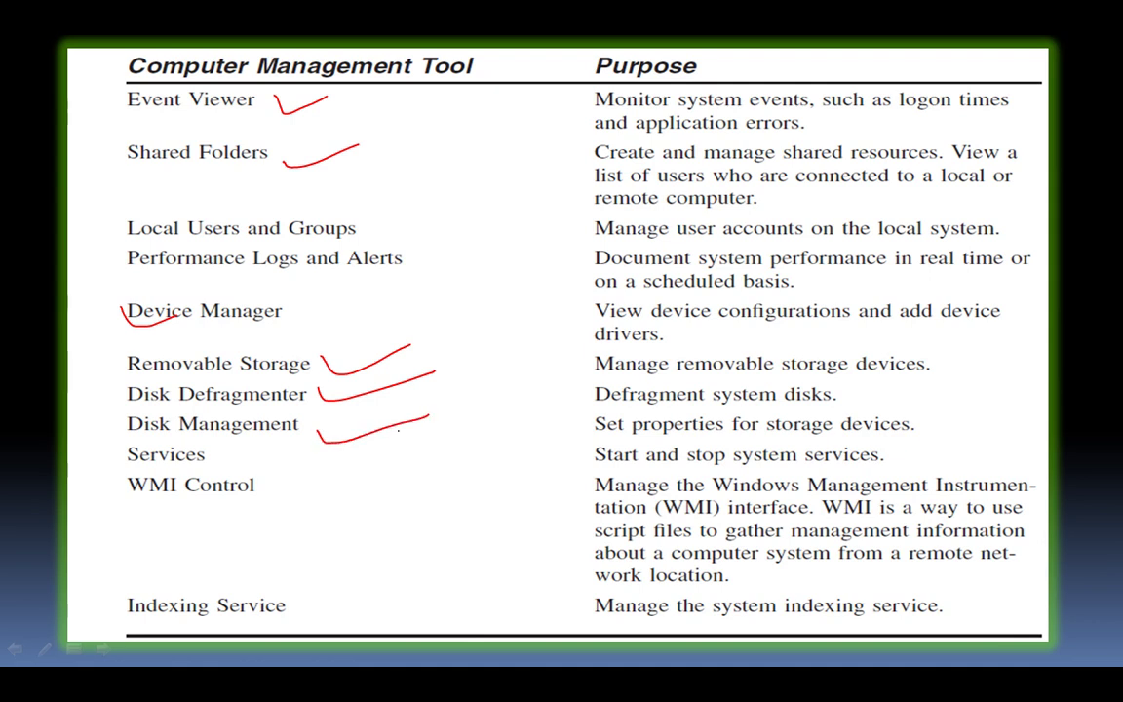
left_click_drag(261, 462, 349, 449)
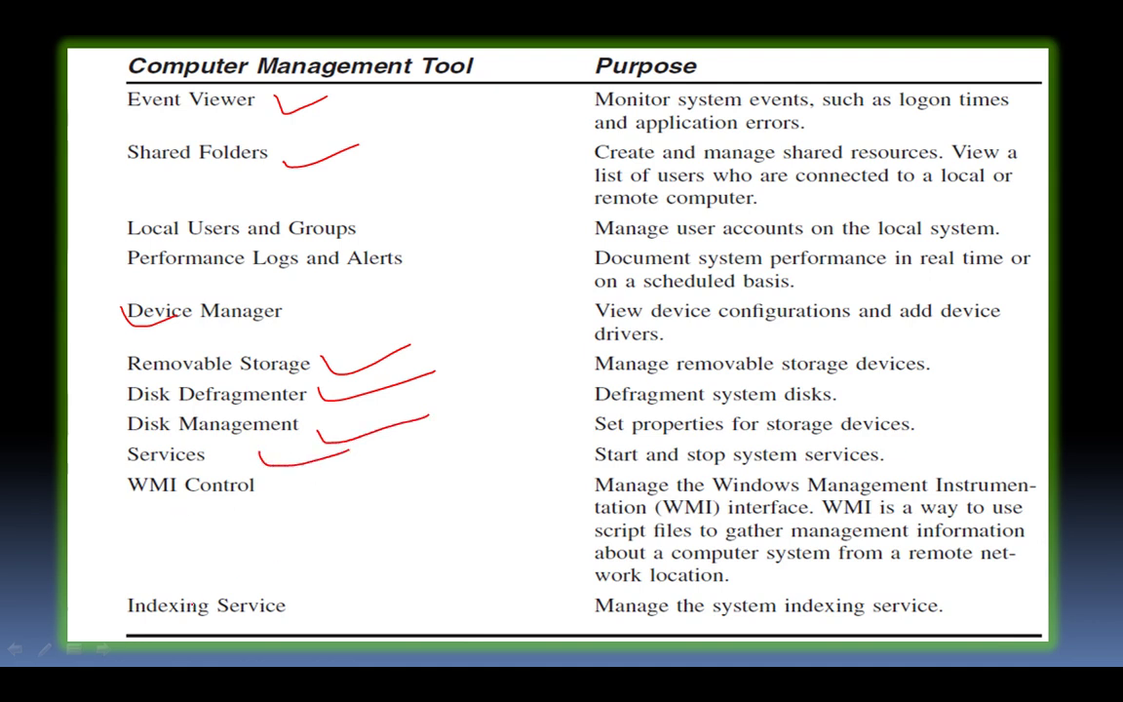